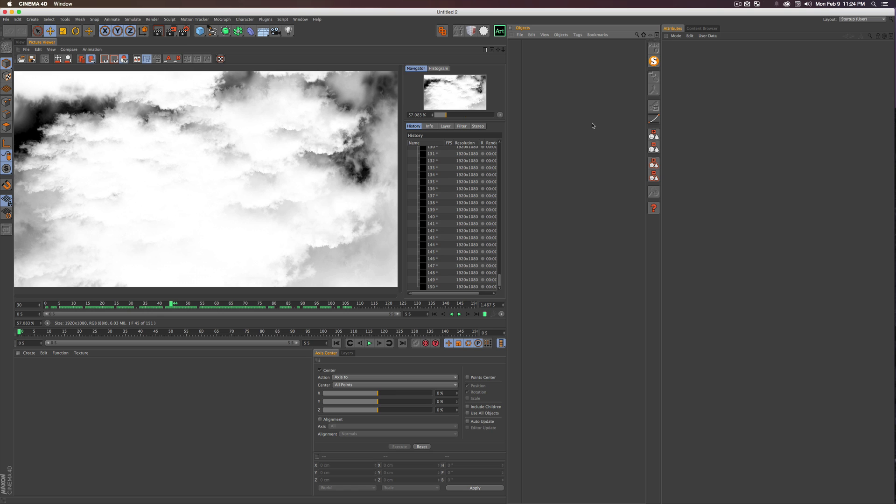
Step: Scrub through the rendered cloud animation to review its motion, and return to the 3D view
drag(135, 303, 282, 305)
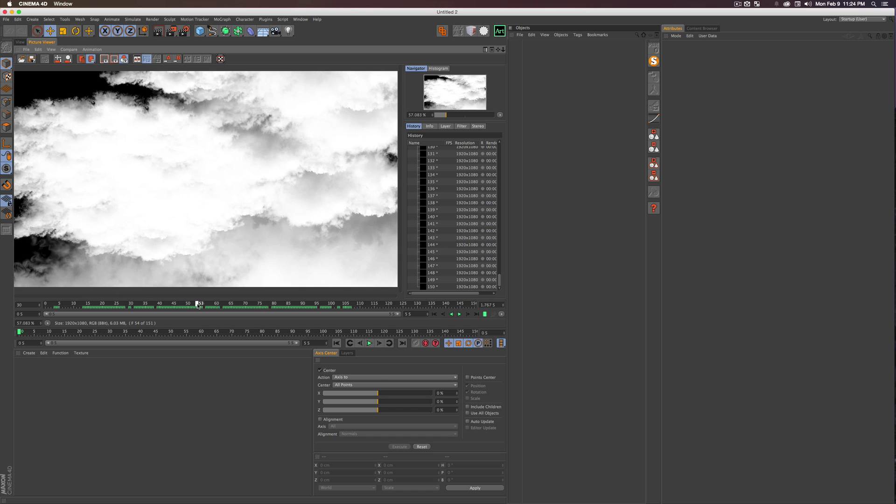
mouse_move(208, 306)
mouse_down()
mouse_move(300, 304)
mouse_move(77, 297)
mouse_move(178, 305)
mouse_up()
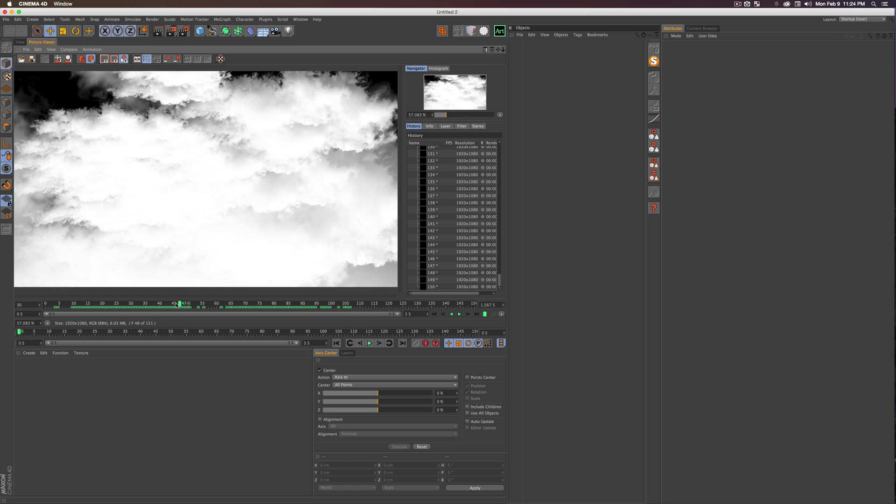
click(19, 42)
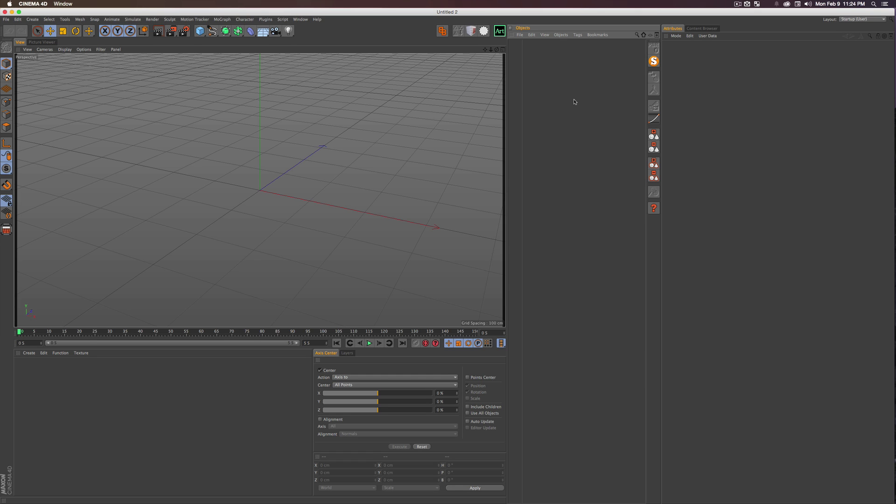
Step: Switch to Google Chrome and search Google for "cloud png"
key(ctrl+space)
text(chrom)
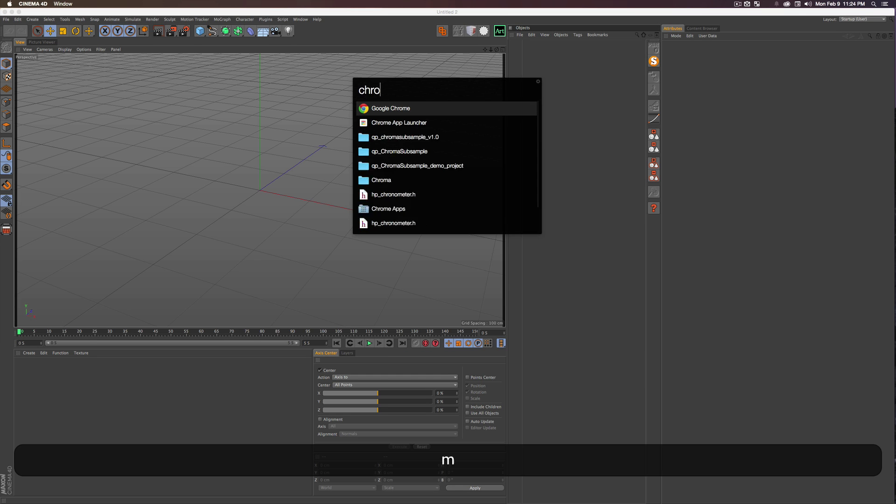
key(Return)
click(554, 147)
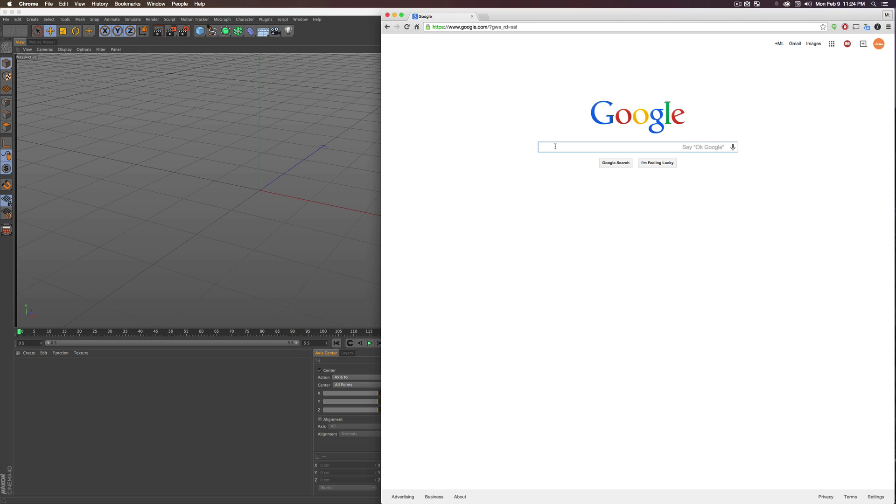
text(cloud png)
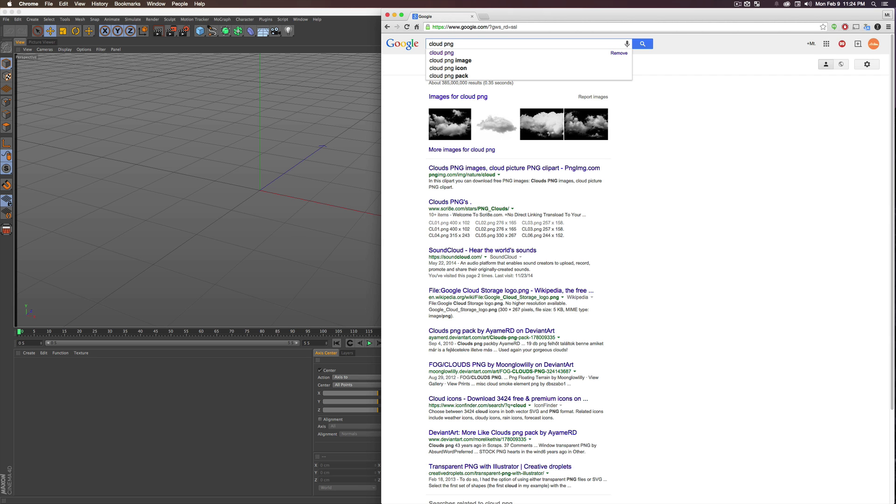
text(l)
key(BackSpace)
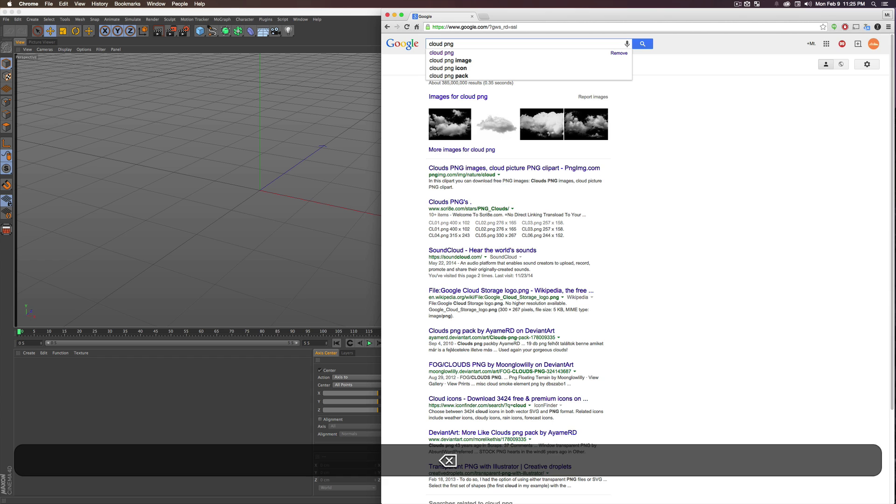
key(Return)
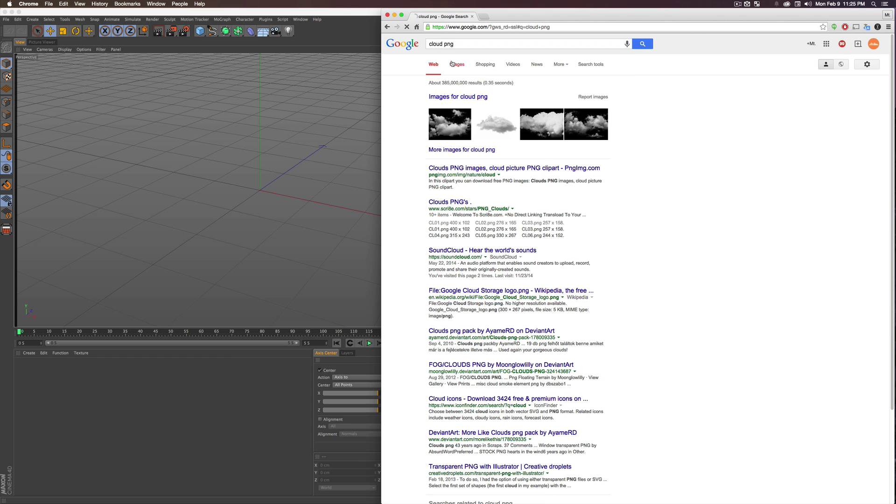
Step: Show the image results for the search and limit them to large images
click(451, 64)
click(591, 64)
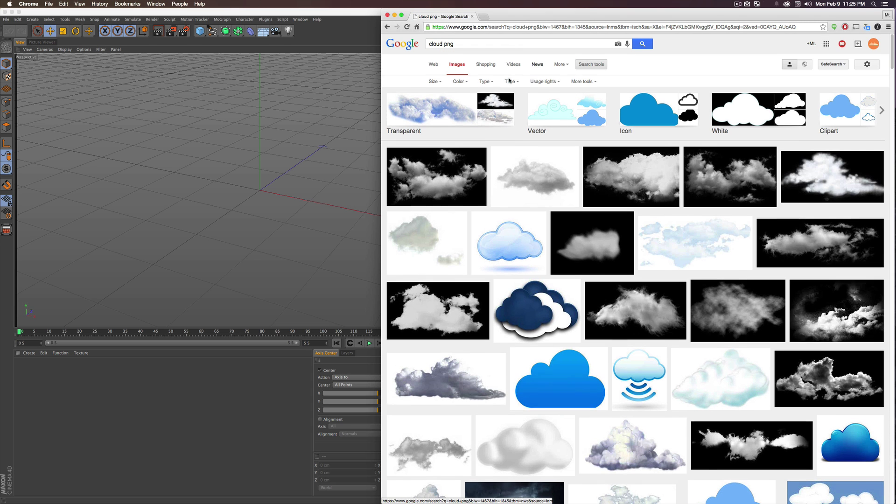
click(434, 81)
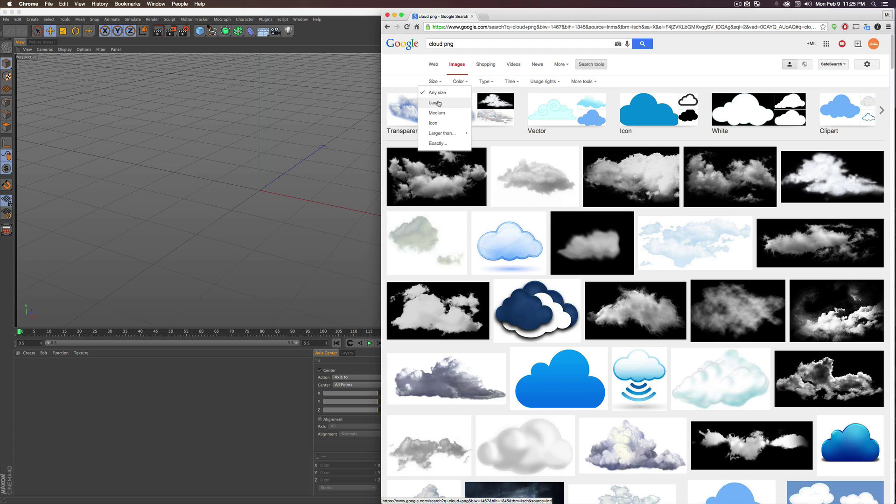
click(439, 104)
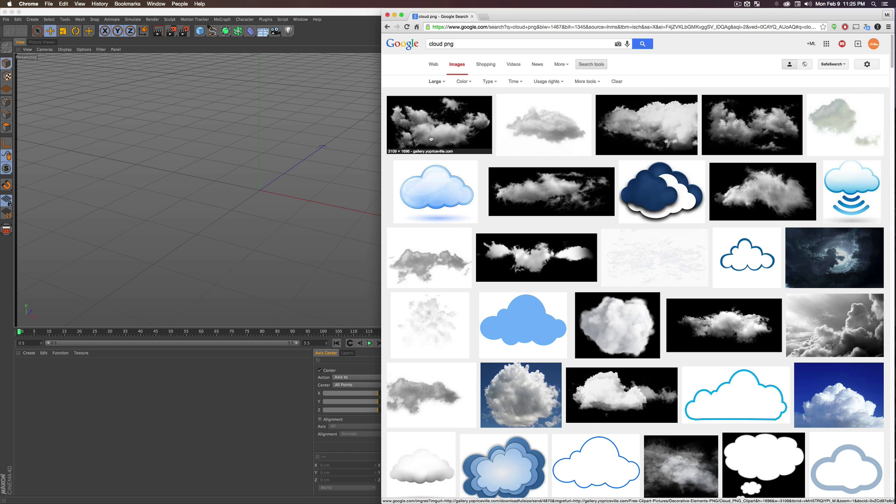
Step: Download the full-size Cloud PNG Picture image to the desktop and reveal Cloud_PNG_Picture.png in Finder
click(747, 198)
click(764, 326)
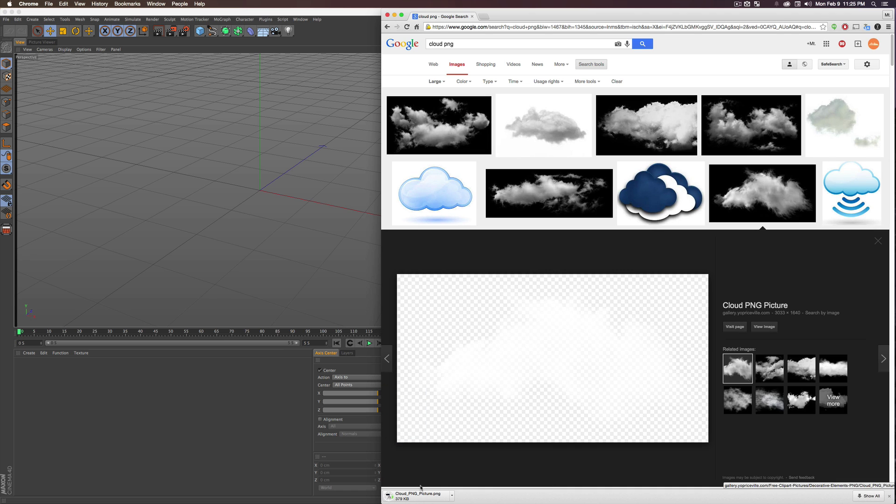
click(451, 495)
click(461, 486)
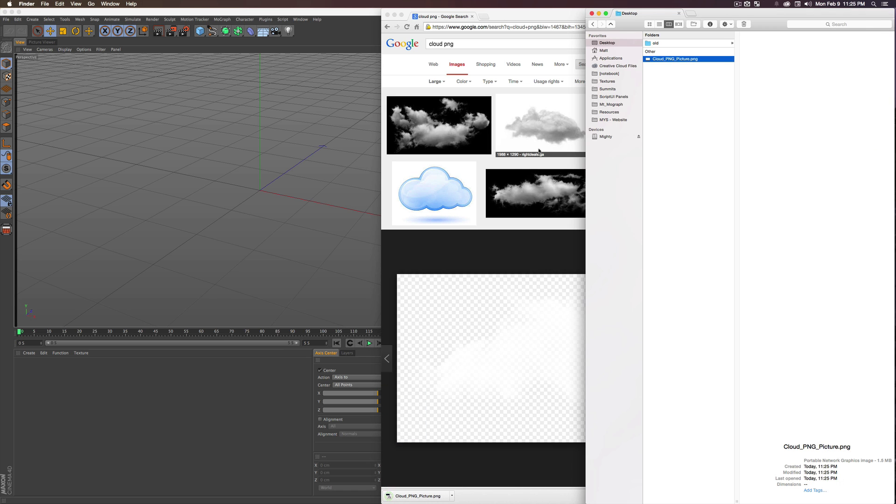
Step: Return to Chrome and download the full-size image of the first result, Cloud PNG Clipart
click(487, 173)
click(456, 128)
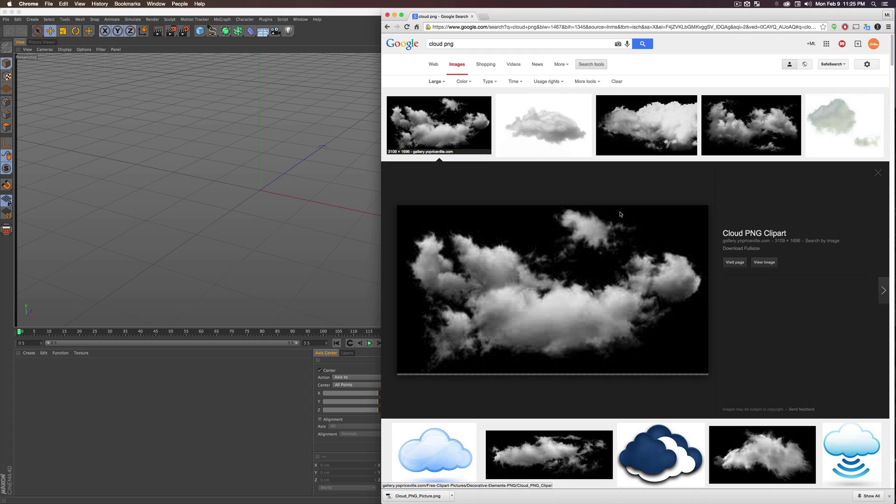
click(763, 262)
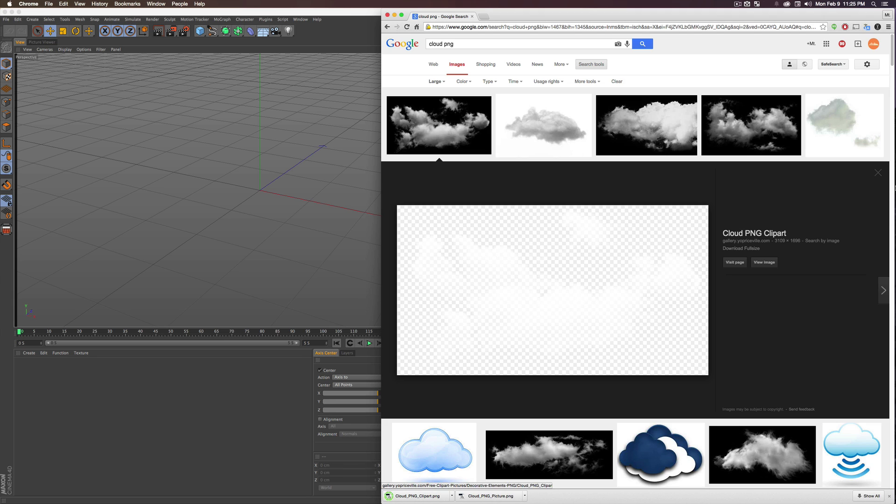
Step: Switch to Finder and rename Cloud_PNG_Clipart.png on the desktop as "cloud 1"
click(887, 227)
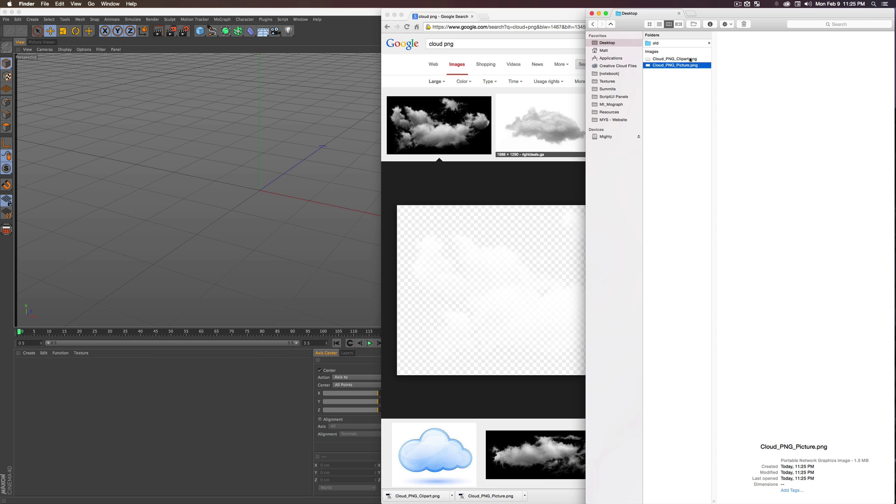
click(685, 83)
click(679, 60)
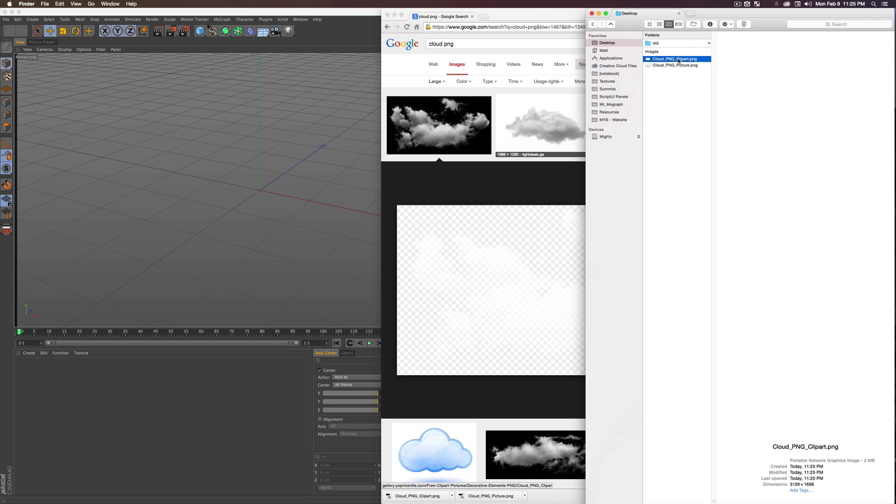
key(Down)
key(Up)
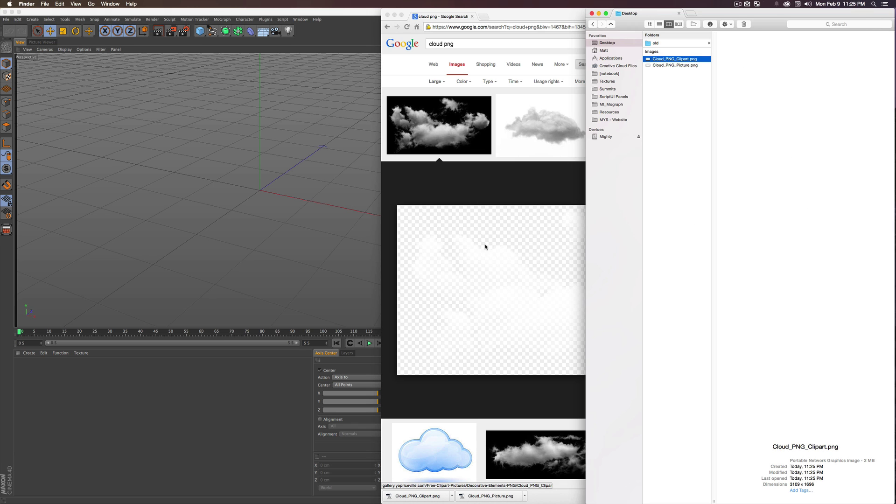
key(Return)
text(cloud 1)
key(Return)
Step: Rename Cloud_PNG_Picture.png on the desktop as "cloud 2"
click(674, 64)
key(Return)
text(cloud)
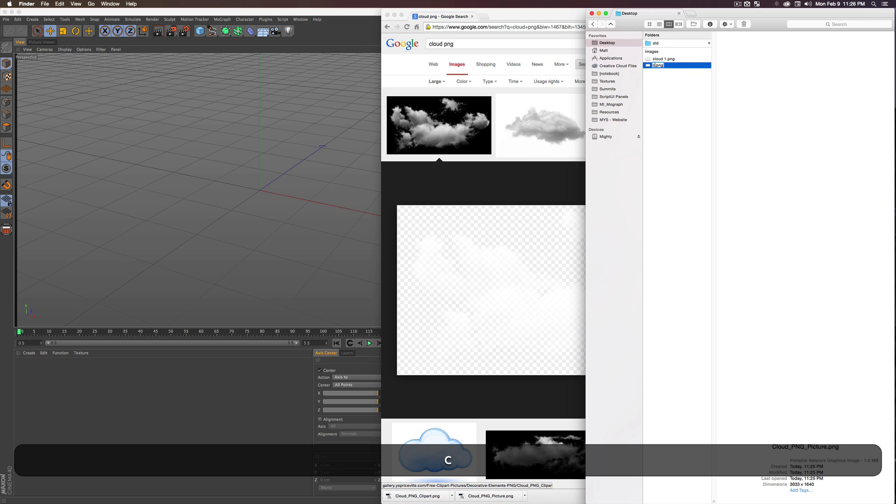
key(Return)
key(Return)
key(Right)
text(2)
key(Return)
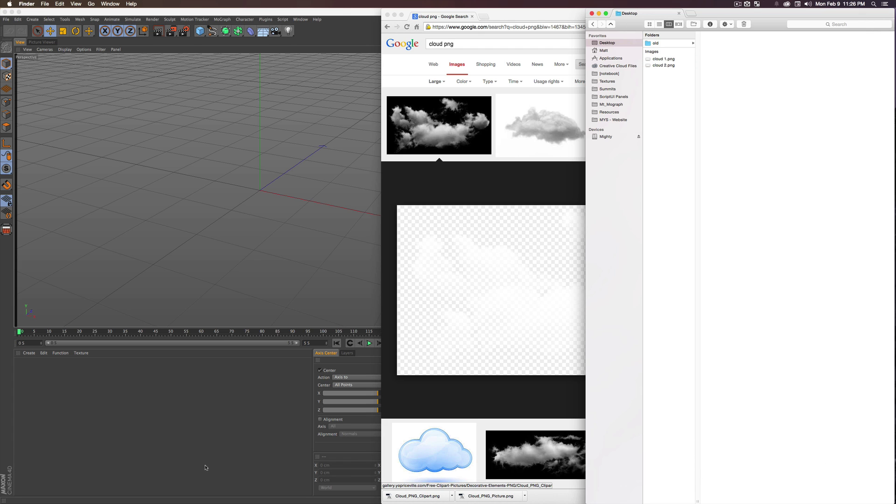
Step: Switch to Cinema 4D and narrow its window so the desktop's image files stay visible beside it
click(224, 434)
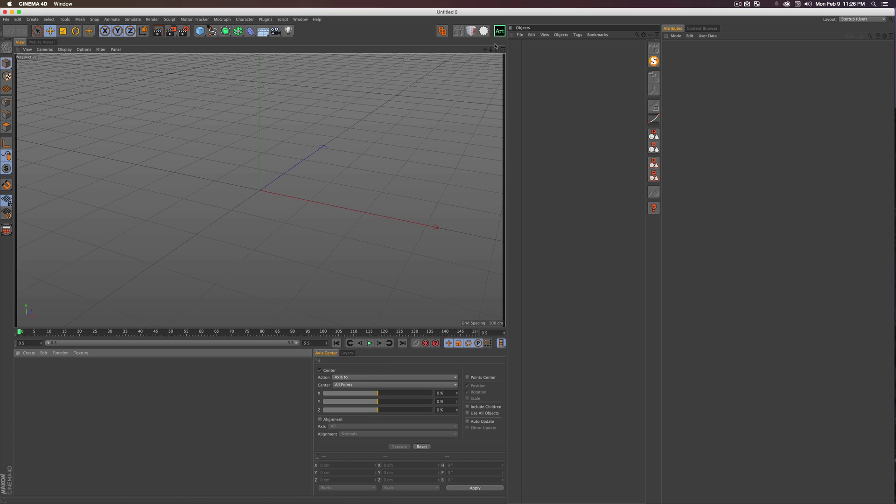
drag(892, 502, 635, 502)
click(405, 64)
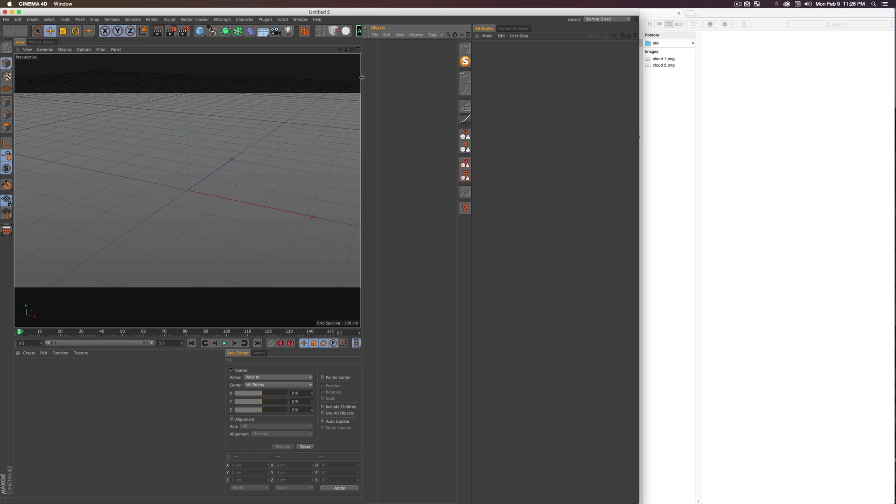
Step: Check the pixel dimensions of cloud 1.png in Finder and return to Cinema 4D
click(651, 100)
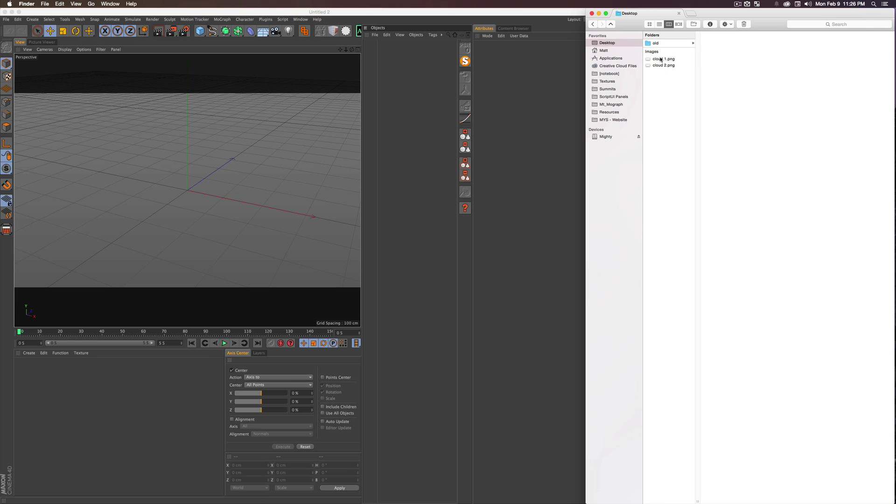
click(661, 59)
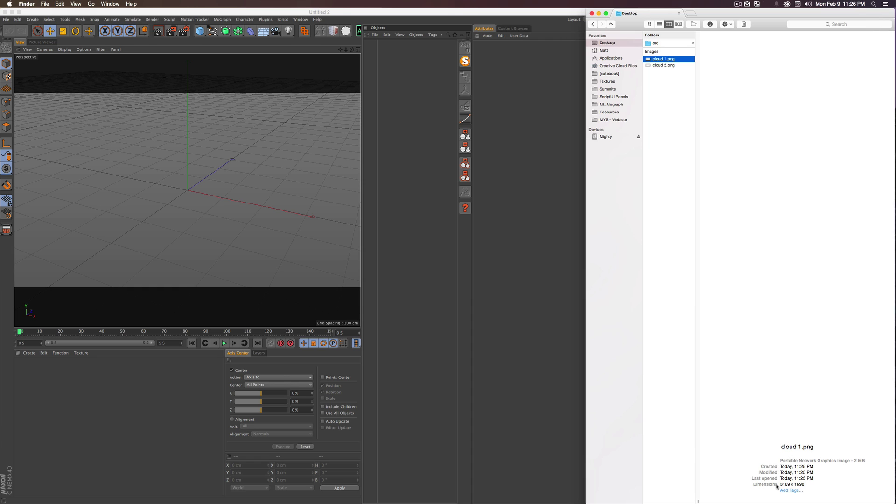
click(805, 484)
click(423, 109)
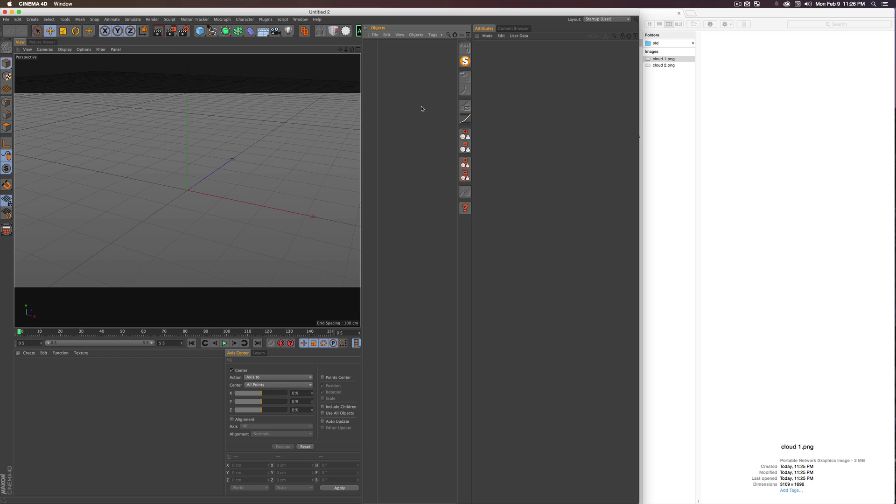
Step: Add a Plane object and set its width to 3109 cm and its height to 1696 cm
click(200, 31)
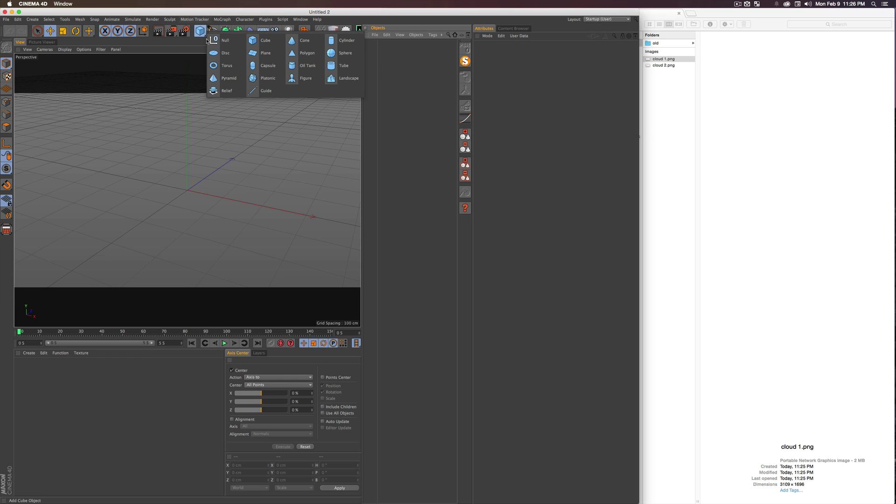
click(260, 55)
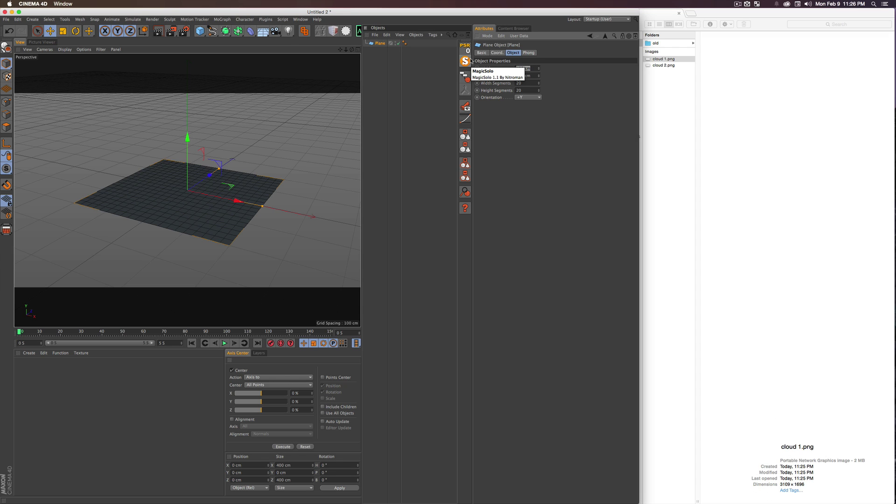
text(3106)
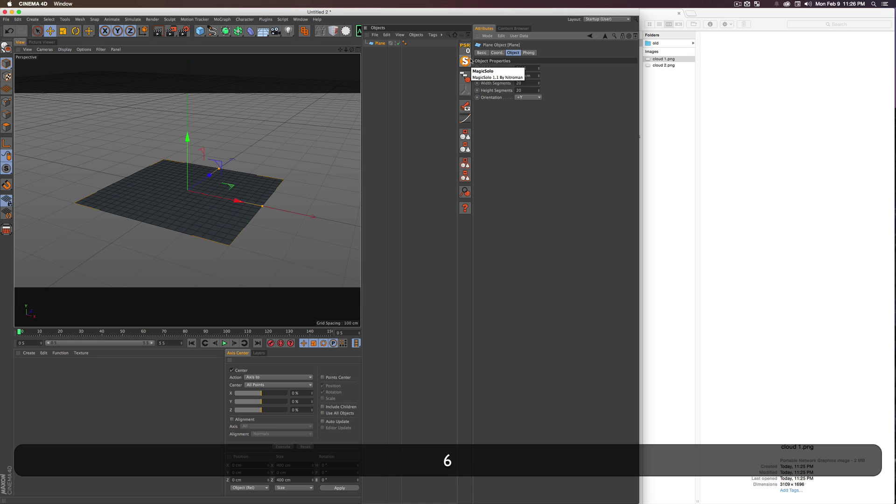
key(BackSpace)
key(Tab)
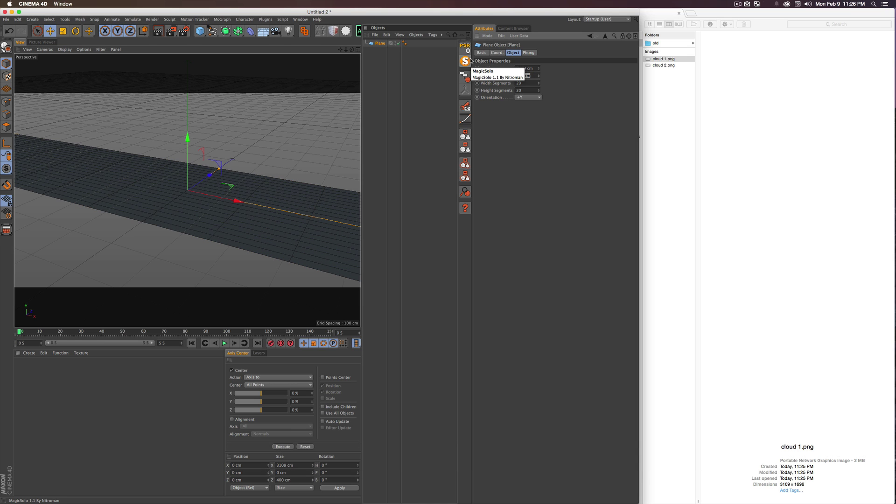
text(16)
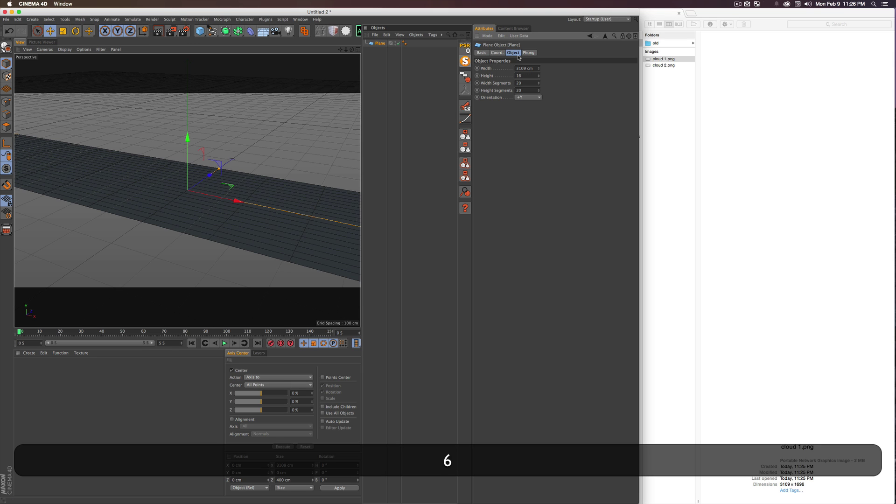
text(96)
key(Return)
Step: Reframe the perspective view to examine the whole plane from the front
scroll(264, 184, down, 4)
key(2)
drag(278, 196, 205, 194)
key(3)
key(1)
key(2)
key(3)
drag(229, 198, 218, 219)
key(super+z)
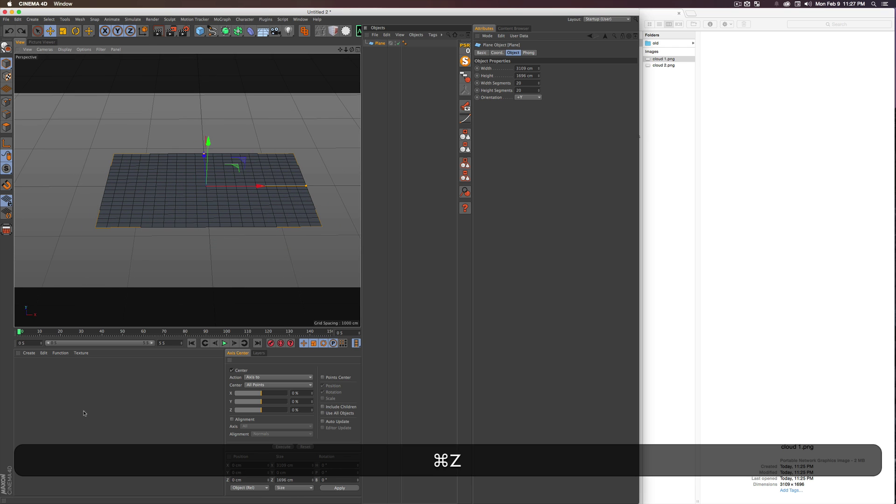
Step: Create a new material and open it in an enlarged Material Editor clear of the material list
double_click(31, 376)
double_click(24, 370)
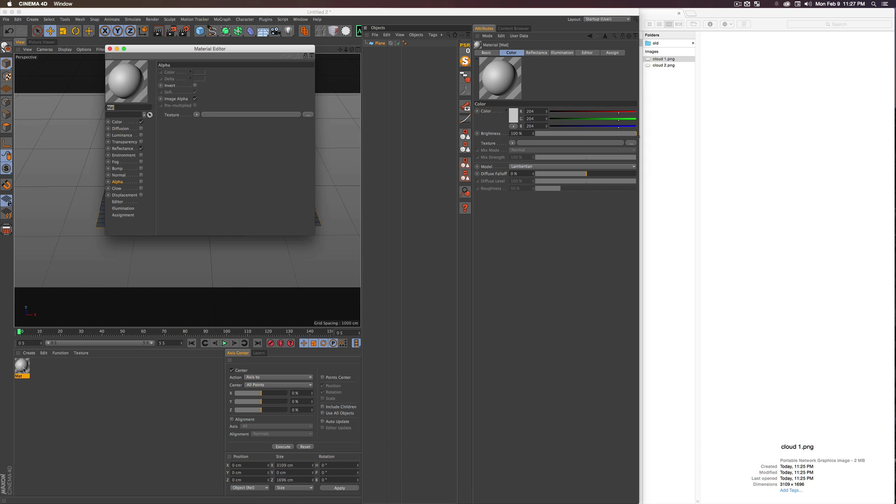
drag(181, 49, 237, 80)
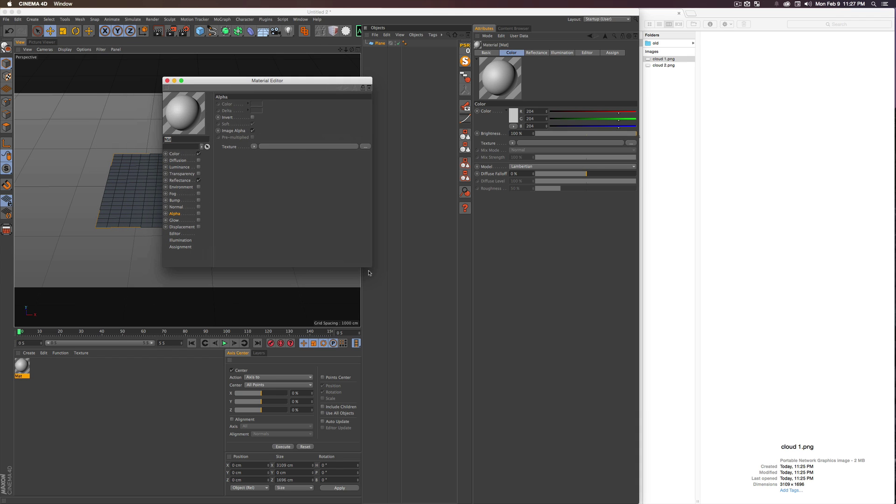
drag(370, 266, 457, 288)
Step: Load cloud 1.png as the material's color texture without copying the image to the project location
click(184, 155)
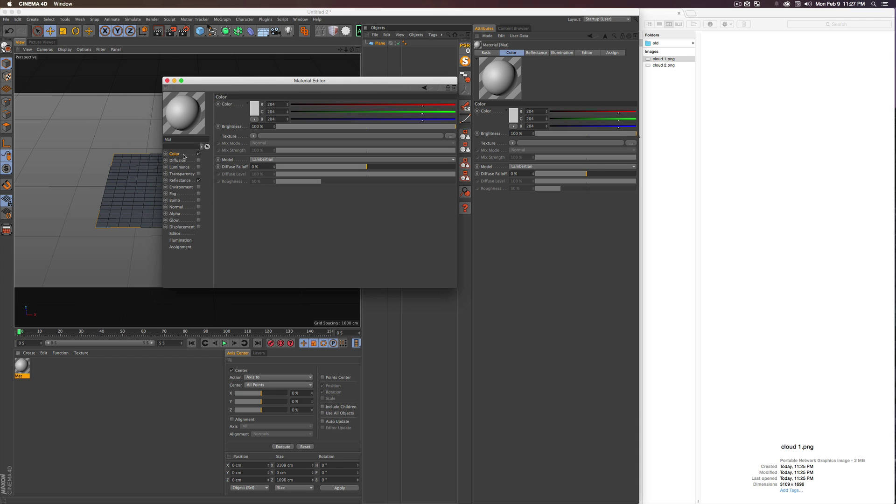
drag(666, 59, 299, 138)
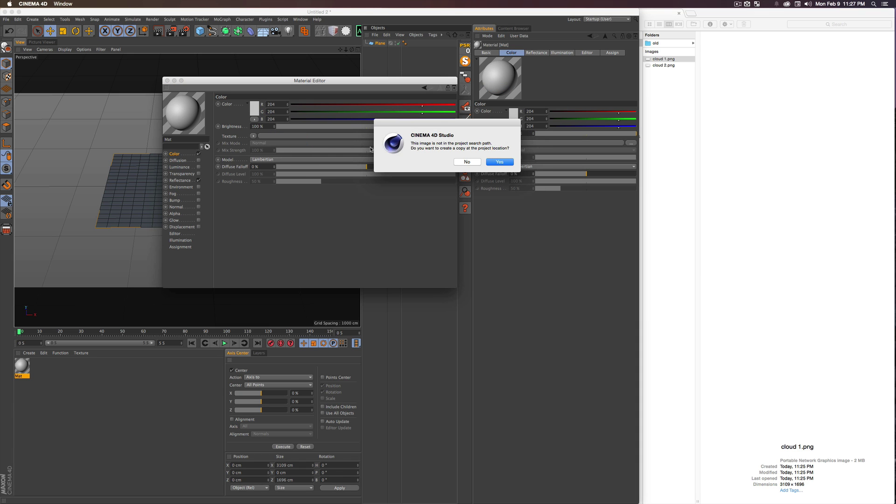
click(462, 162)
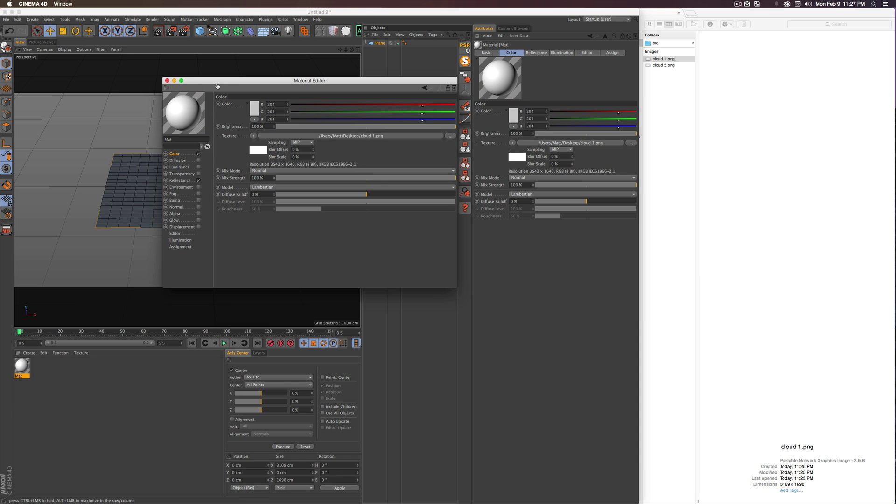
Step: Apply the cloud 1.png material to the plane and render a preview of the perspective view
drag(221, 84, 392, 175)
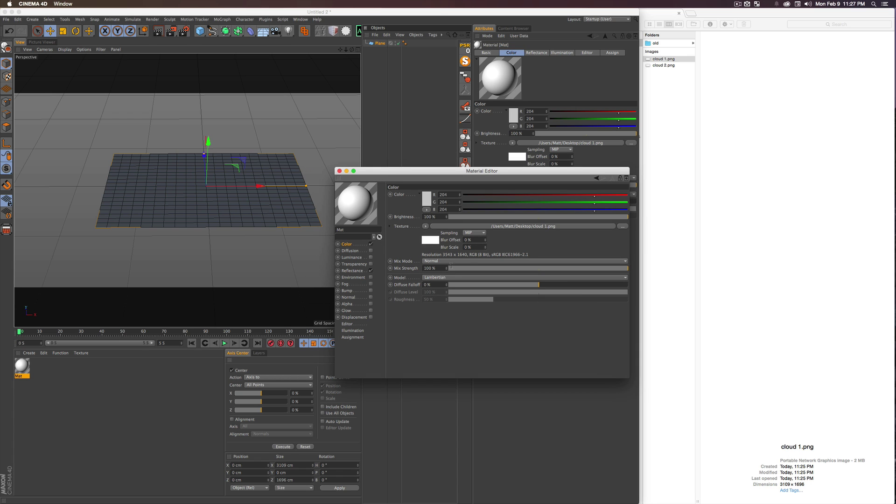
click(40, 393)
drag(149, 194, 152, 195)
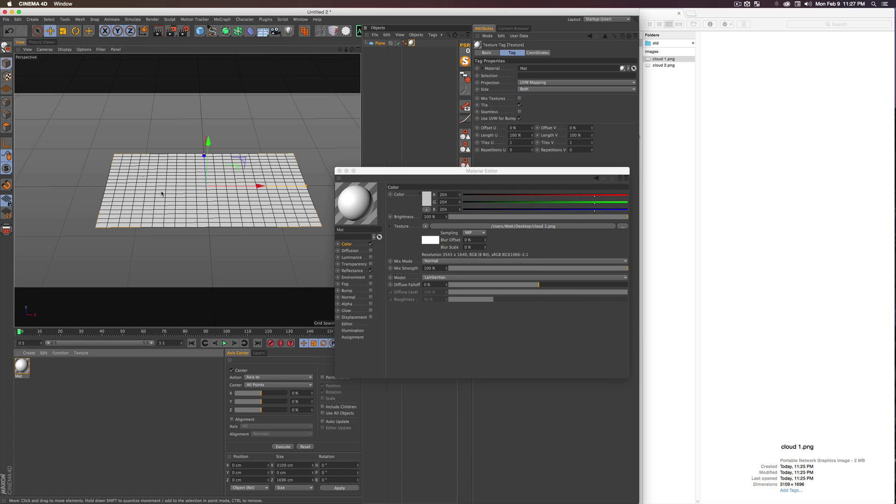
key(super+r)
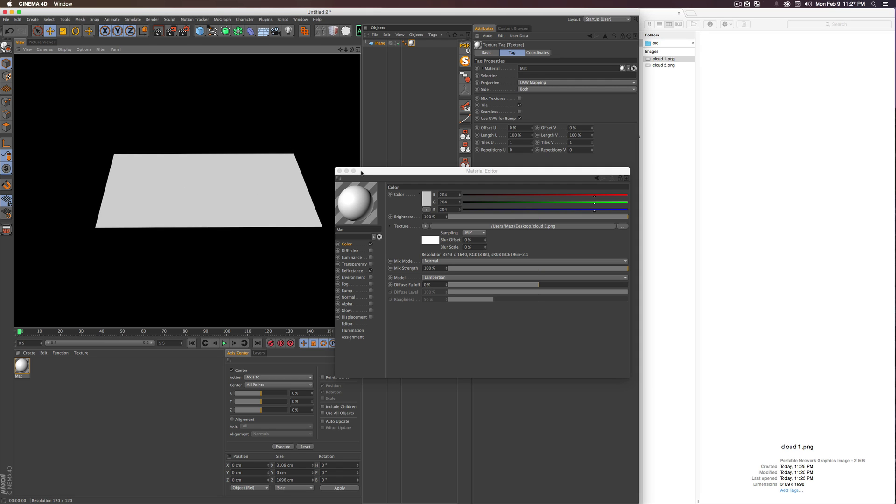
Step: Disable the material's reflectance and enable its alpha channel with cloud 1.png as texture, without copying the image to the project
click(358, 273)
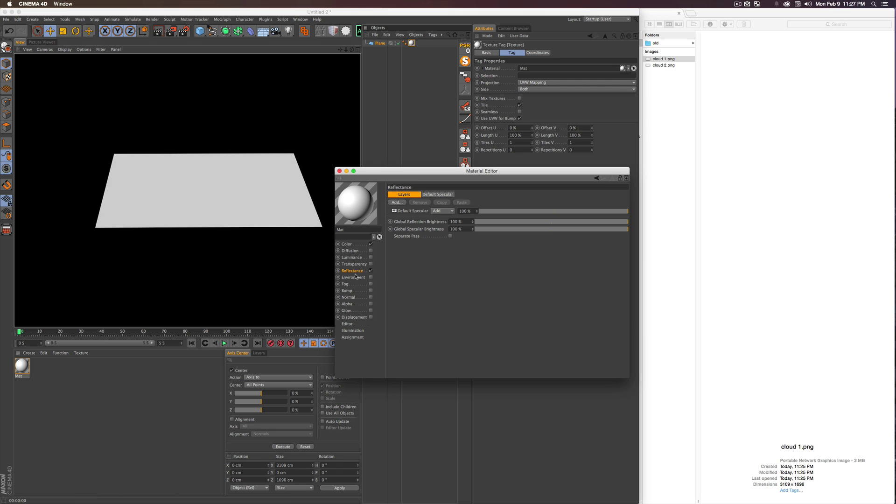
click(371, 271)
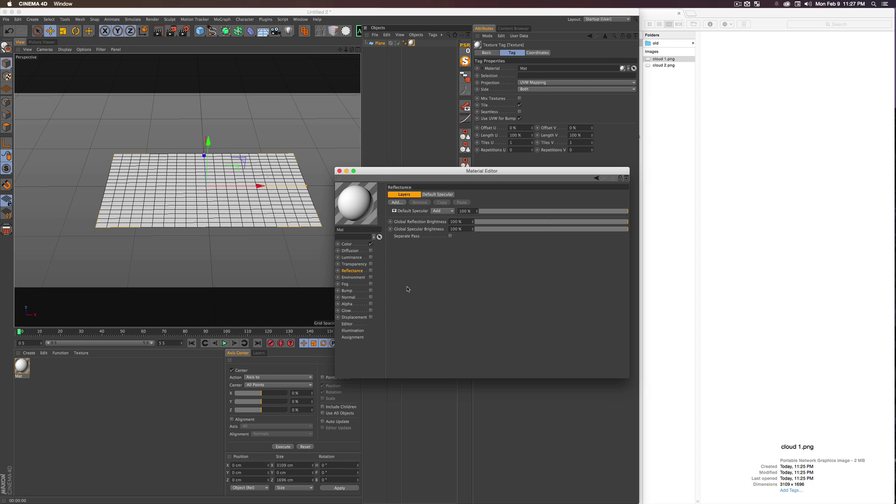
click(346, 303)
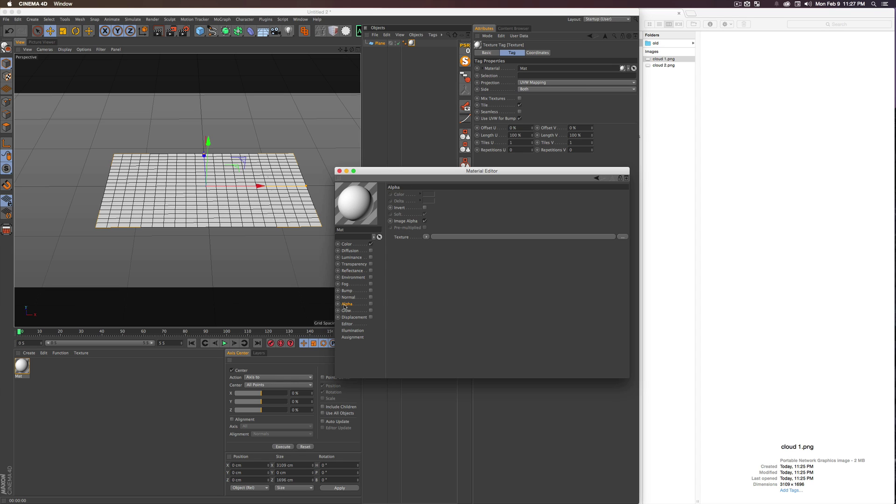
click(371, 304)
drag(674, 61, 476, 237)
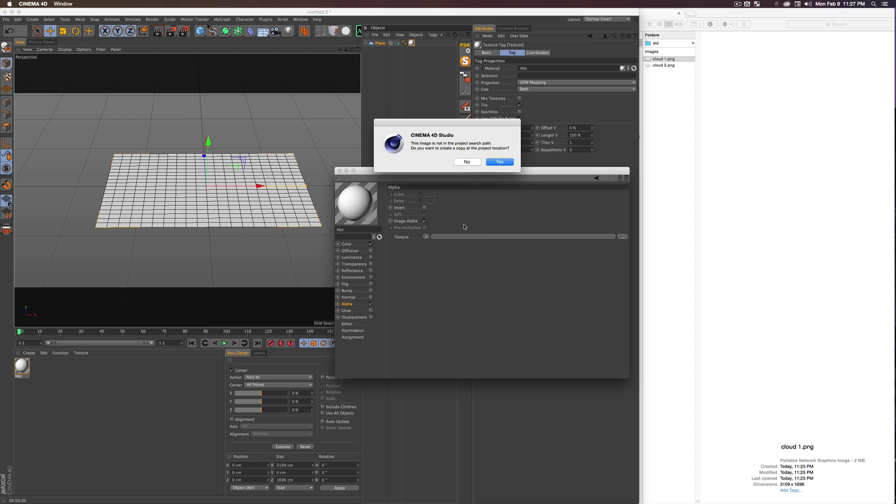
click(467, 162)
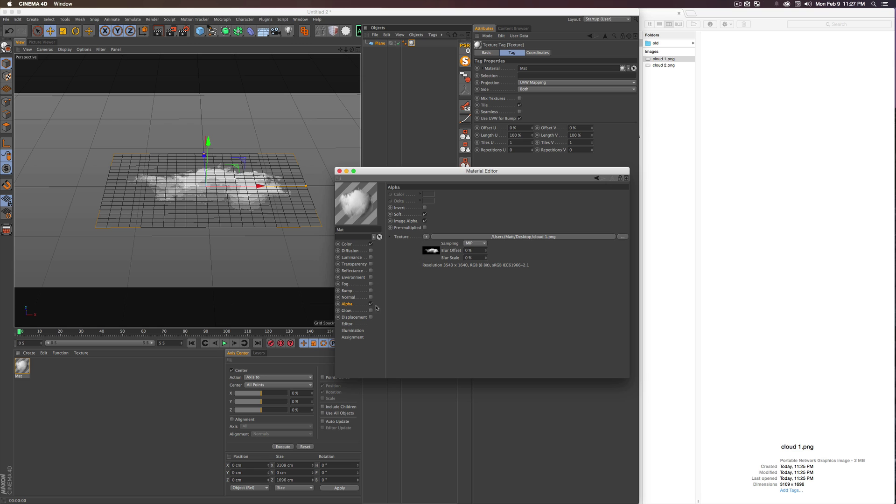
Step: Examine the textured cloud plane from several angles with a preview render, and close the Material Editor
key(2)
drag(223, 186, 225, 228)
key(3)
key(super+r)
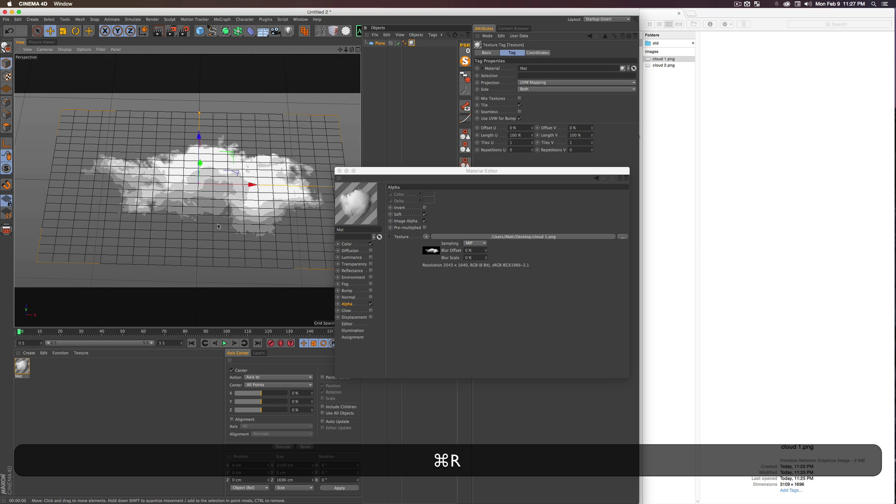
key(2)
mouse_move(259, 196)
mouse_down()
mouse_move(224, 195)
mouse_move(246, 207)
mouse_move(244, 199)
mouse_up()
key(3)
key(3)
drag(218, 165, 222, 185)
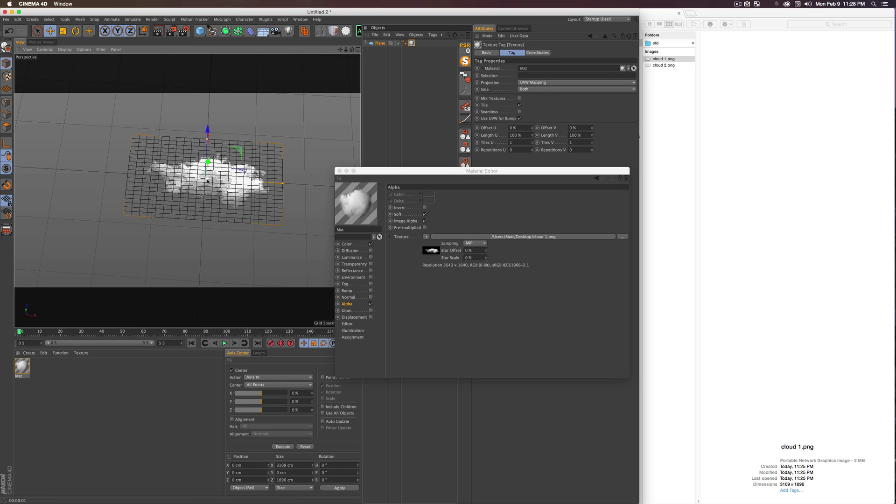
click(339, 172)
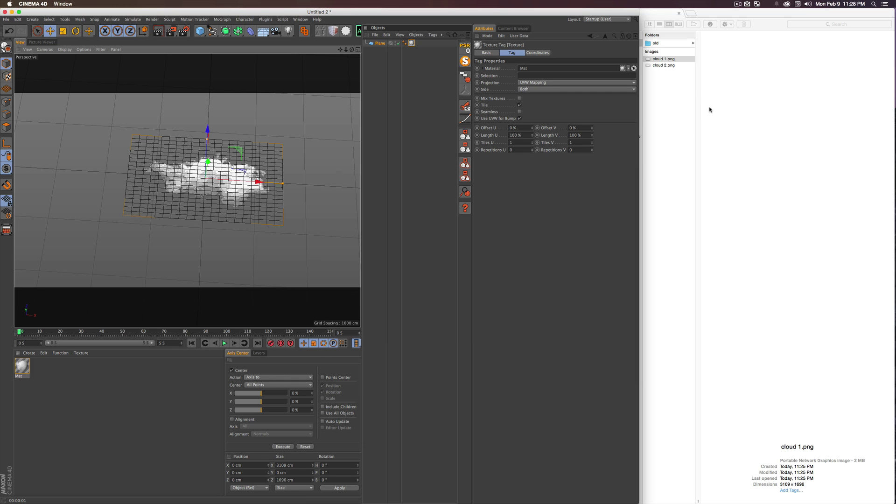
Step: Check the pixel dimensions of cloud 2.png in Finder and return to Cinema 4D with nothing selected
click(666, 66)
click(667, 65)
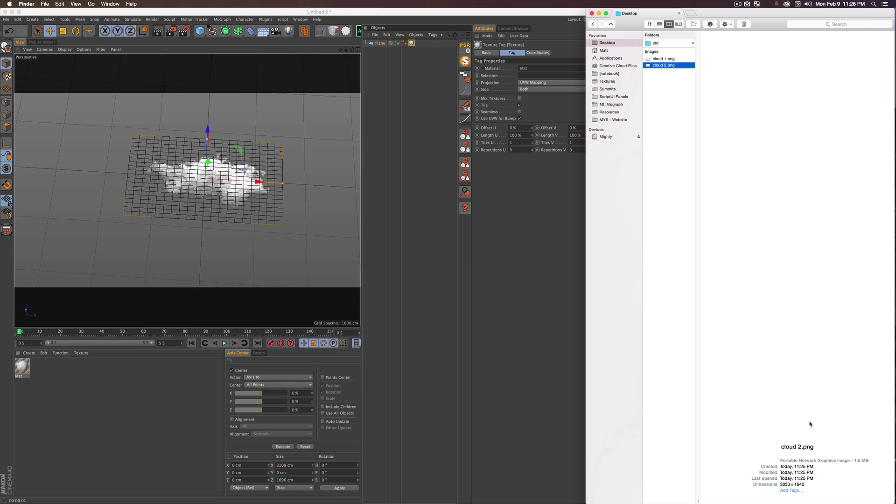
click(438, 175)
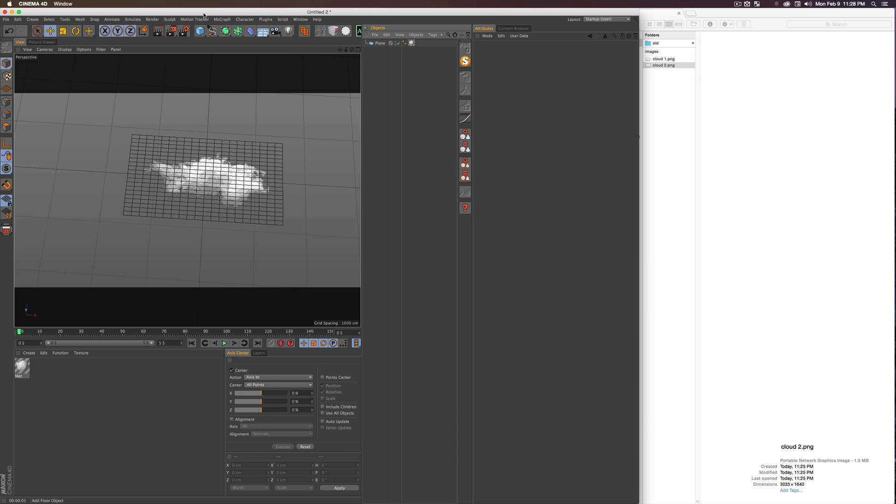
Step: Add a second Plane object and set its width to 3033 cm and its height to 1640 cm
click(199, 31)
click(264, 62)
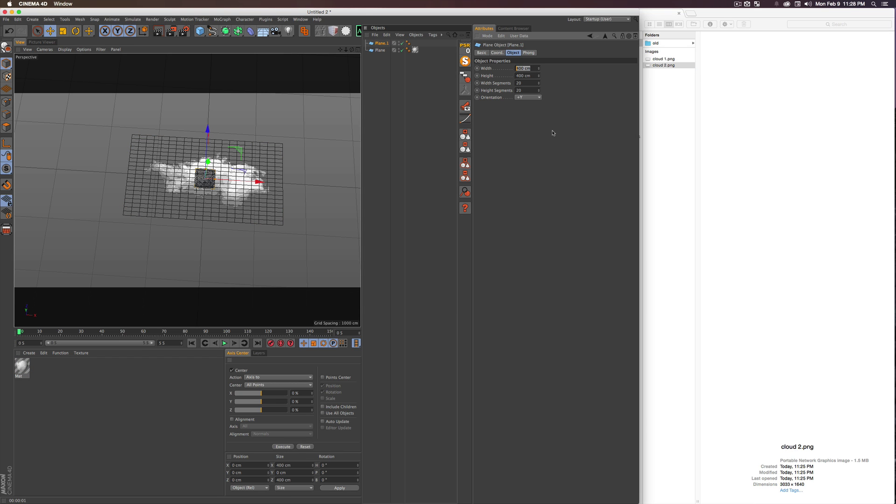
text(3033)
key(Tab)
text(1640)
key(Return)
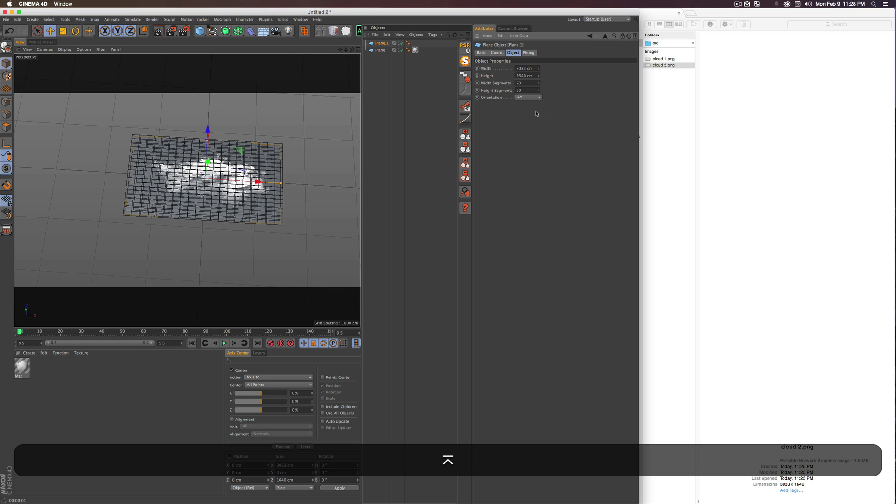
Step: Create a second material without reflectance and load cloud 2.png as its color texture, declining the project copy
double_click(110, 377)
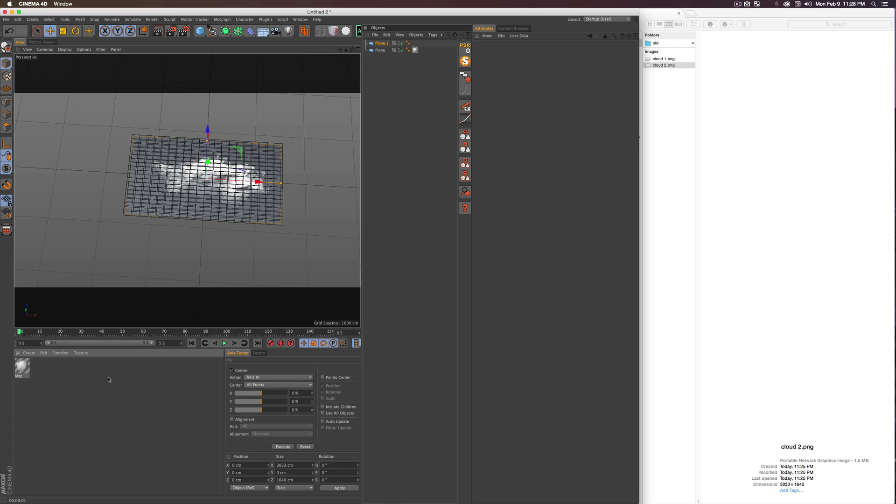
double_click(22, 366)
click(117, 122)
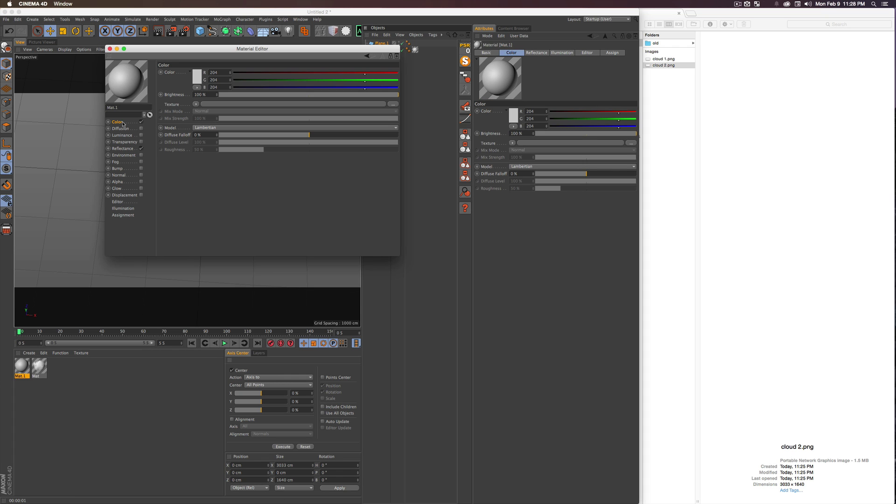
click(141, 148)
drag(668, 66, 221, 105)
click(466, 162)
Step: Enable the second material's alpha channel with cloud 2.png, declining the project copy, and apply the material to the second plane
click(122, 181)
click(141, 181)
drag(668, 66, 234, 116)
click(467, 161)
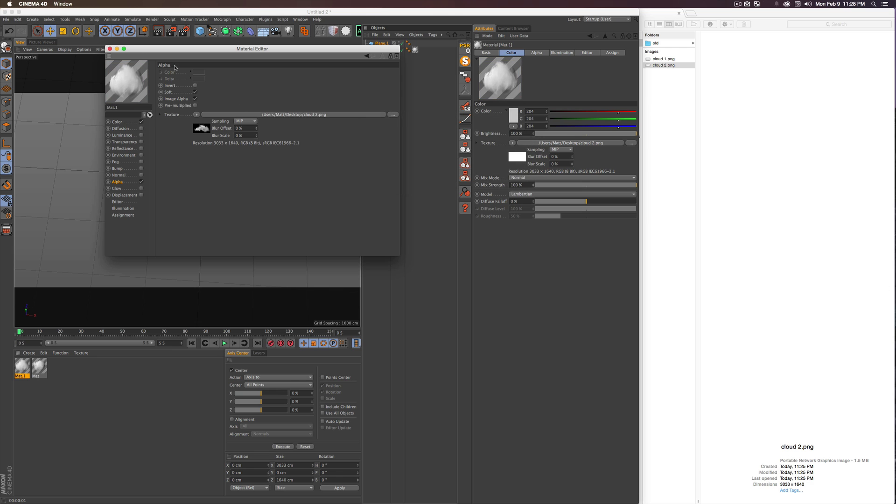
click(110, 49)
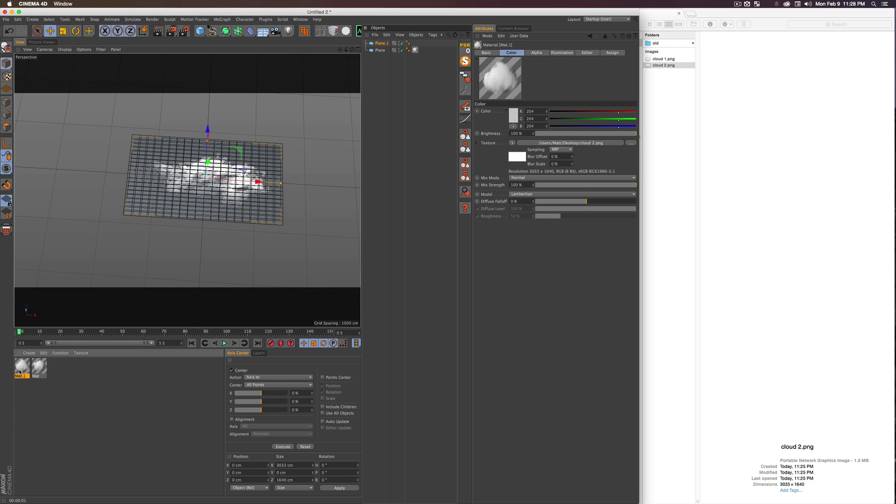
click(380, 50)
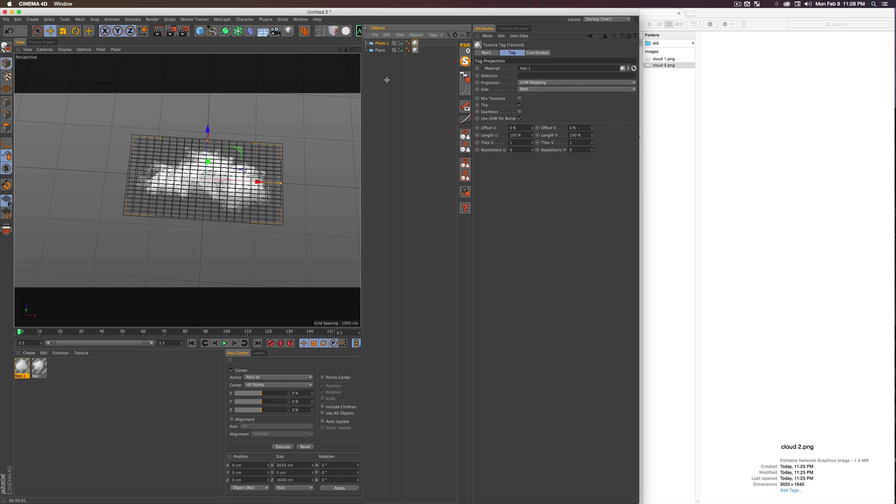
double_click(380, 50)
key(shift+Return)
key(shift+c)
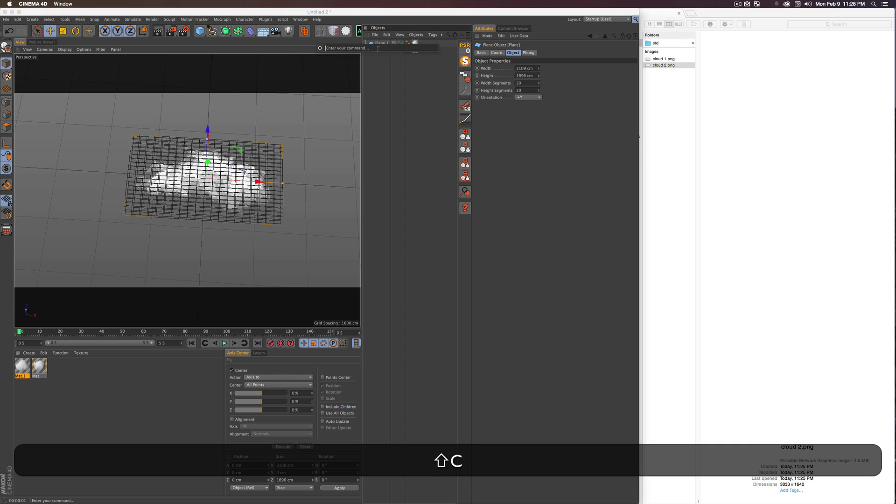
click(375, 58)
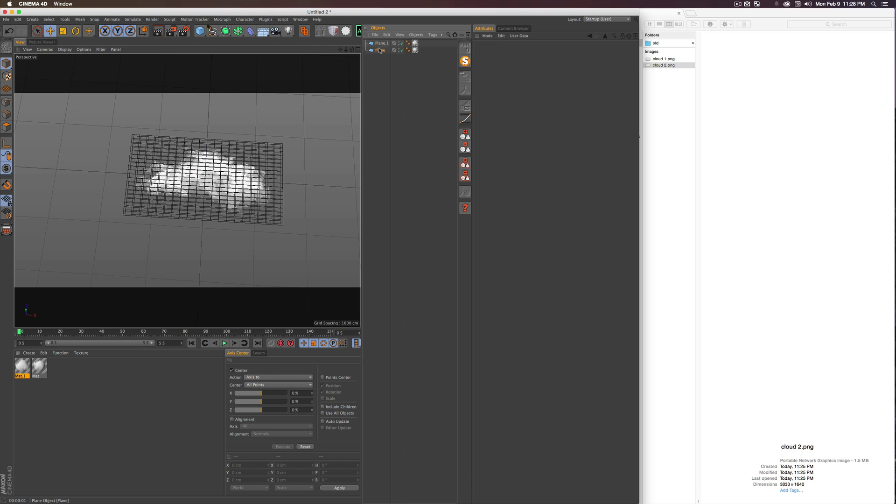
Step: Rename the first plane Cloud 1 and the second plane Cloud 2, with Cloud 1 placed above Cloud 2 in the object list
double_click(380, 50)
text(Cloud)
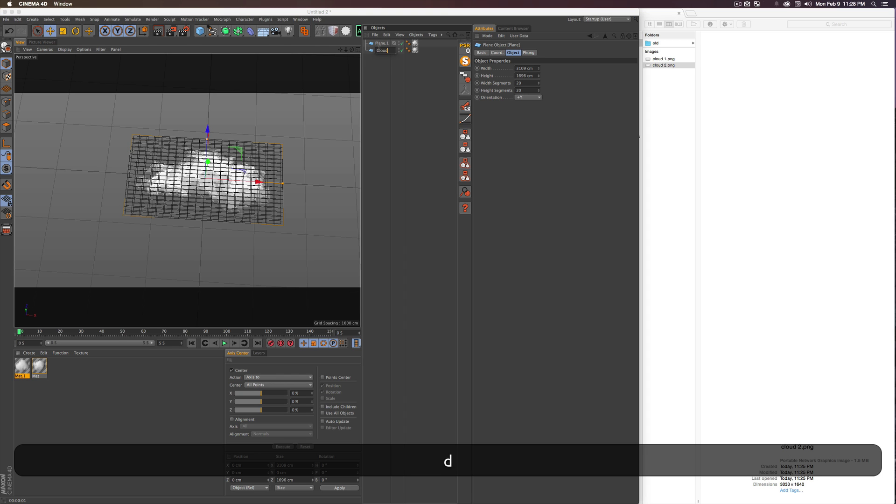
key(Return)
drag(387, 59, 386, 59)
double_click(382, 50)
text(Cloud 2)
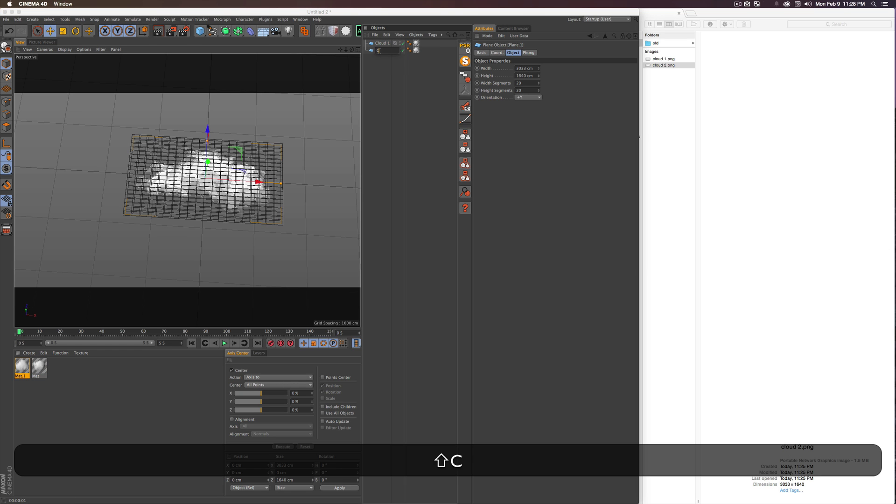
key(Return)
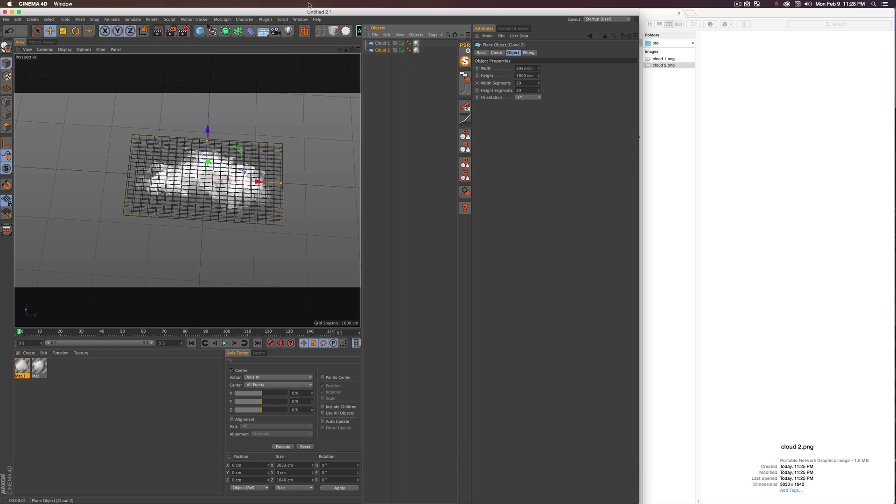
Step: Enlarge the Cinema 4D window across the screen and reframe the two overlapping cloud planes
drag(243, 13, 260, 1)
click(534, 165)
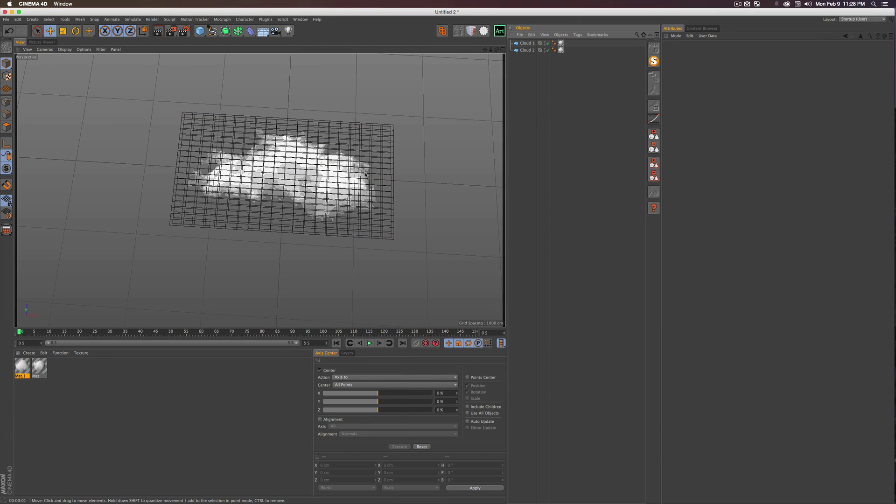
key(2)
drag(275, 185, 294, 179)
key(3)
scroll(294, 179, down, 5)
Step: Move the Cloud 2 plane along negative X until it sits beside Cloud 1, and render a preview
click(294, 179)
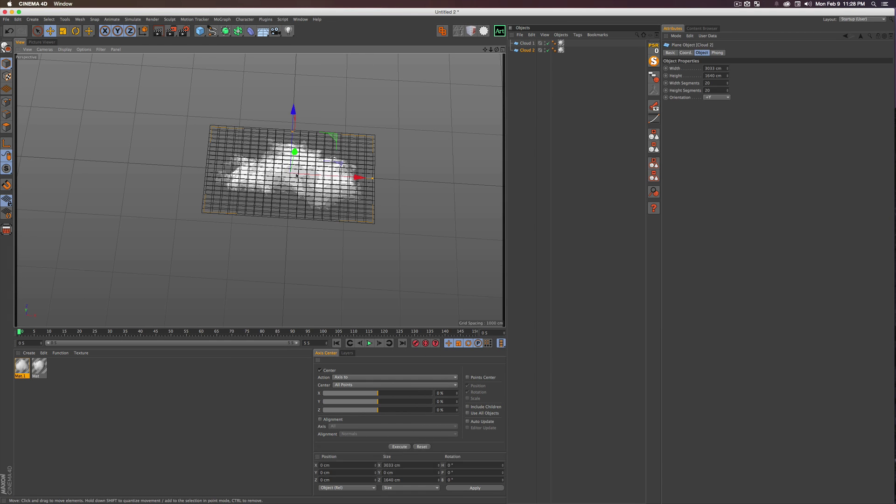
key(e)
drag(357, 177, 222, 171)
key(super+r)
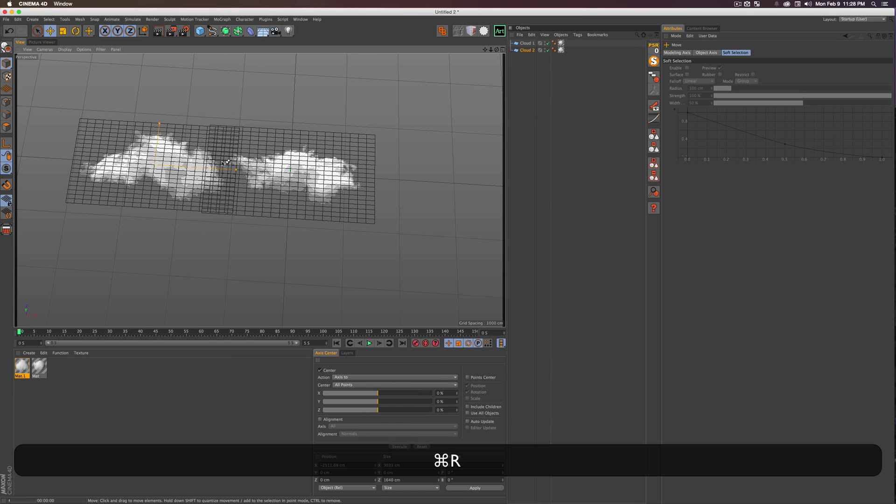
Step: Select the Cloud 1 plane and examine both clouds from several angles and distances with a preview render
click(340, 211)
key(e)
key(3)
drag(320, 180, 301, 193)
key(3)
key(super+r)
key(1)
key(2)
key(3)
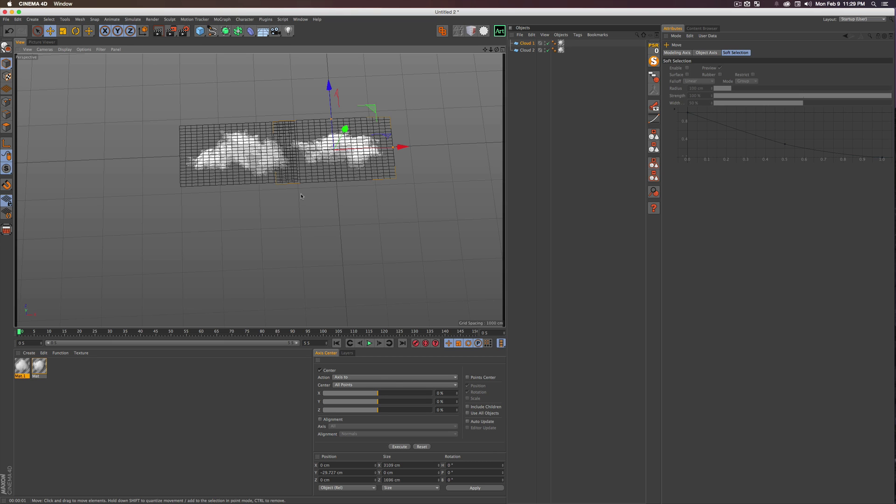
key(2)
drag(326, 183, 289, 200)
key(3)
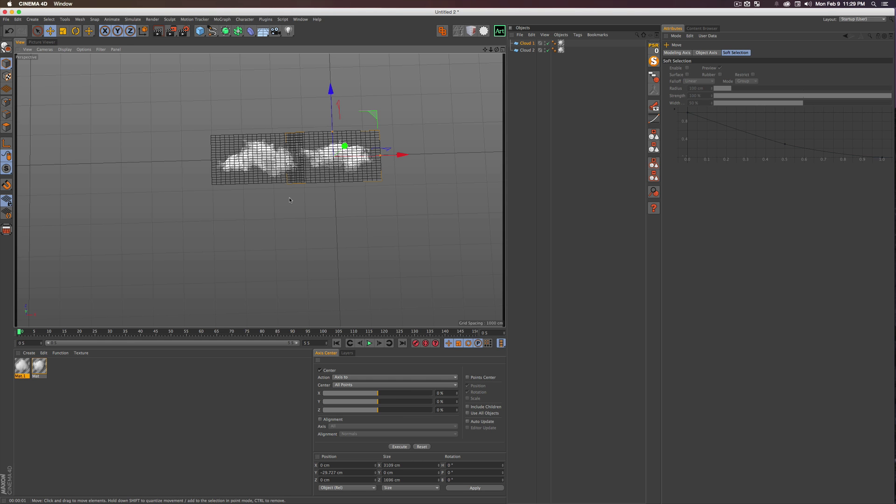
key(2)
drag(305, 156, 252, 147)
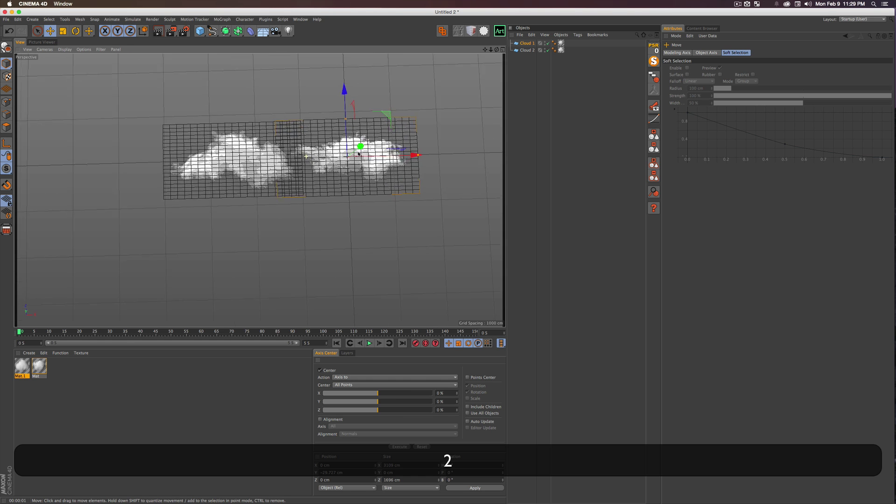
key(3)
drag(306, 172, 299, 148)
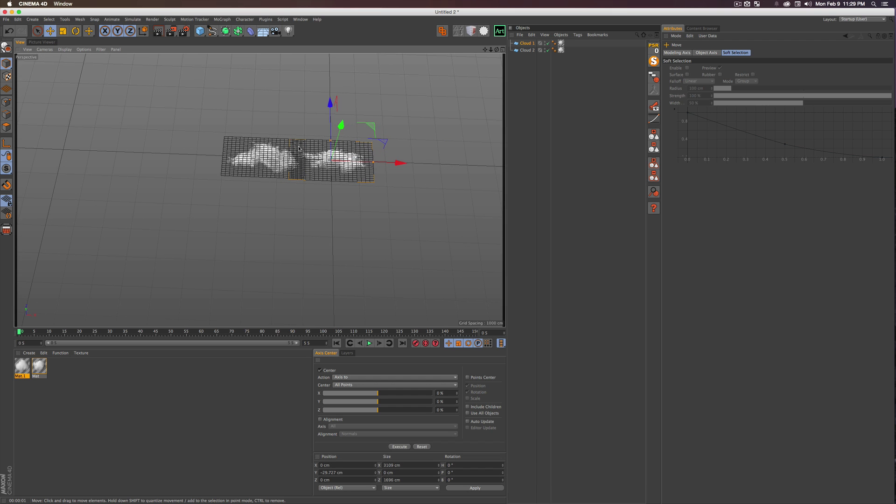
Step: Raise the Cloud 1 plane along Y to about 1282 cm, above Cloud 2
click(526, 89)
key(2)
mouse_move(316, 161)
mouse_down()
mouse_move(341, 161)
mouse_move(311, 164)
mouse_up()
click(326, 158)
key(e)
drag(341, 130, 347, 109)
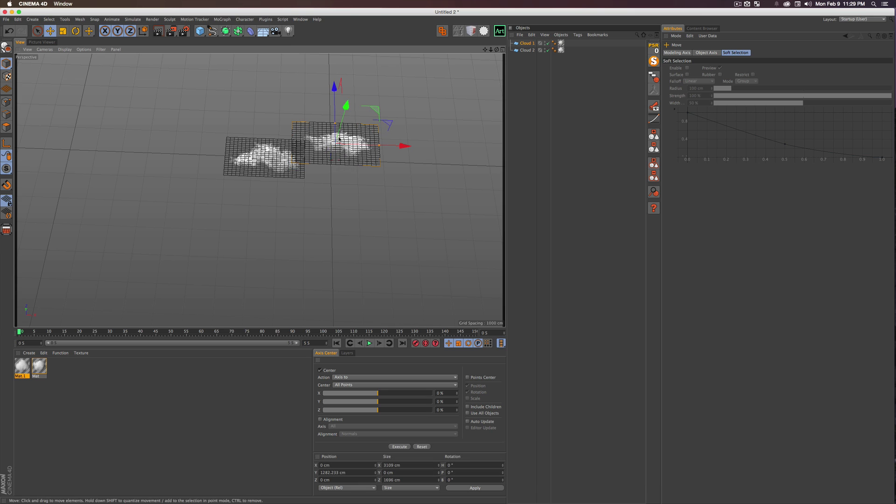
Step: Add a Look at Camera tag to Cloud 1 and test how the plane orients itself to the view
click(529, 42)
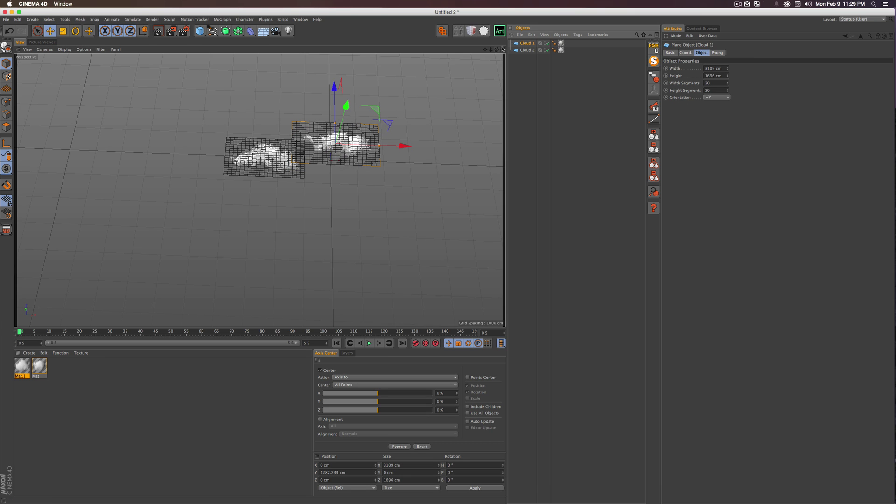
right_click(530, 46)
mouse_move(552, 47)
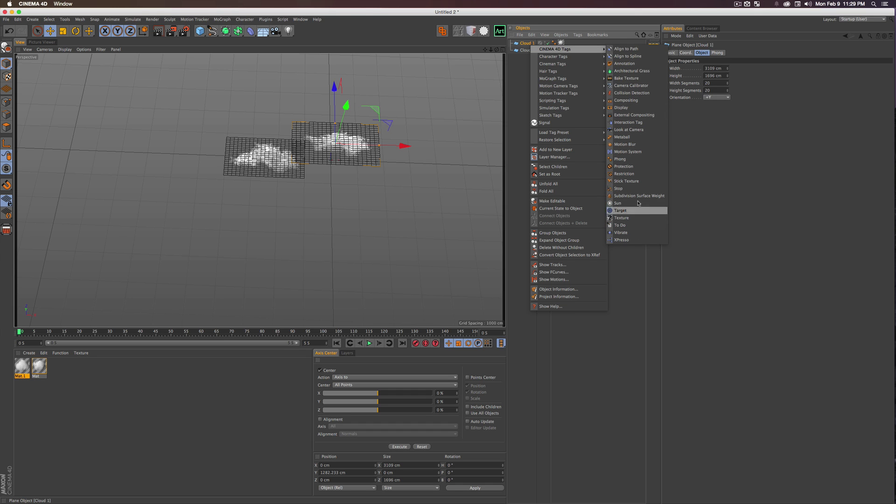
click(627, 130)
key(3)
drag(357, 129, 359, 148)
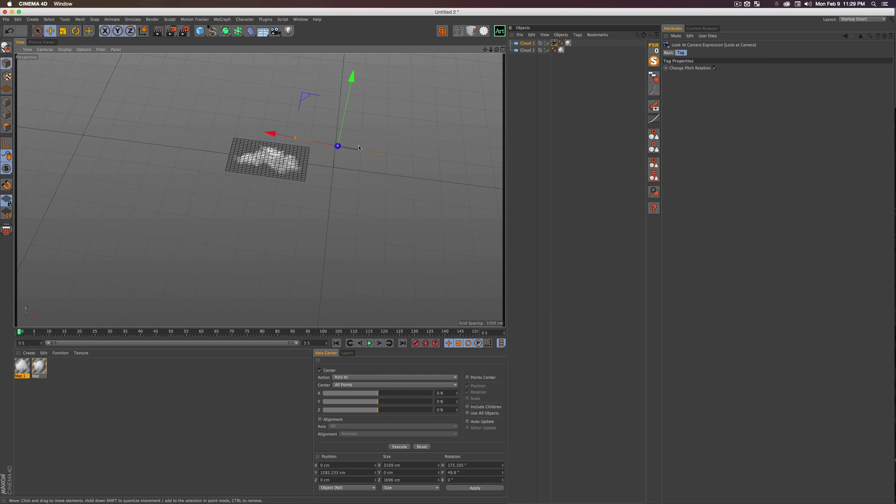
Step: Make Cloud 1 editable and rotate only its axis so the plane's face is aimed at the camera
click(526, 42)
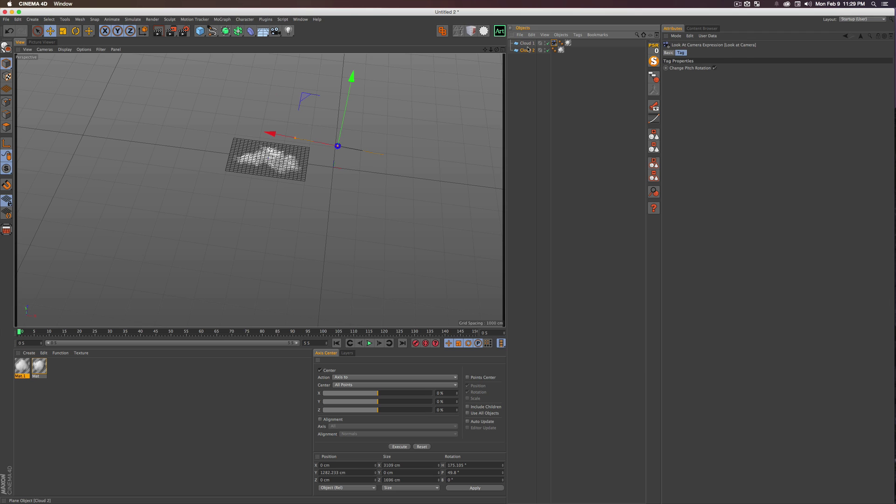
key(c)
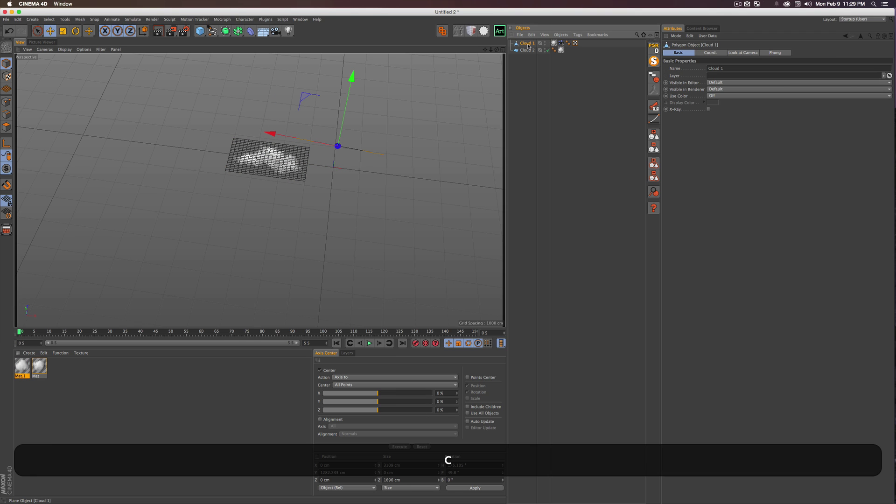
click(6, 145)
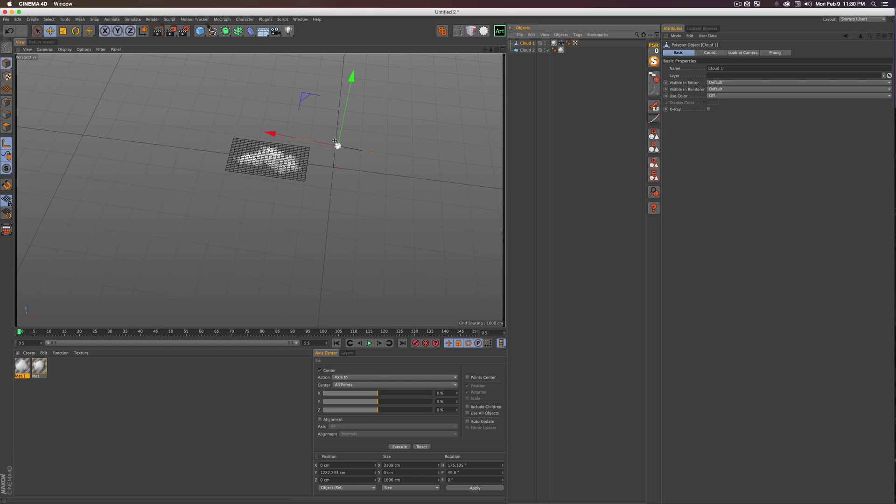
key(r)
drag(342, 117, 325, 194)
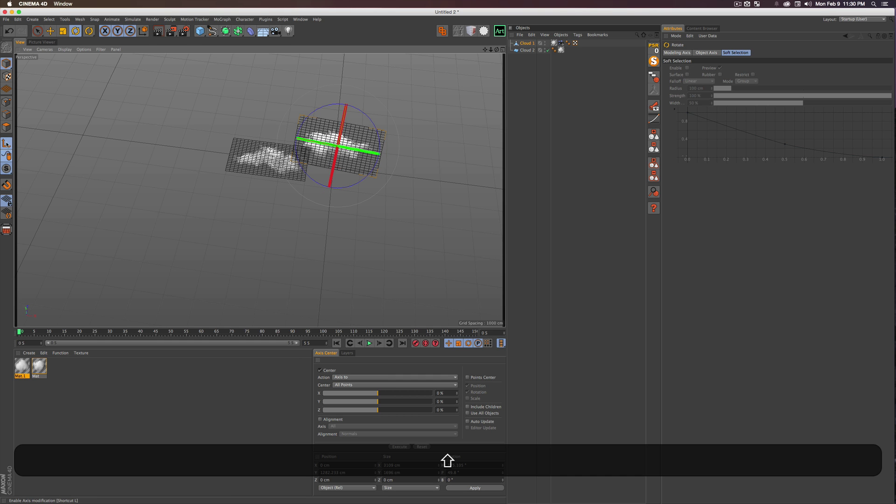
Step: Examine the camera-facing Cloud 1 against the flat Cloud 2 from several angles with preview renders
key(3)
drag(361, 168, 101, 121)
key(2)
key(1)
key(super+r)
key(1)
key(super+r)
key(2)
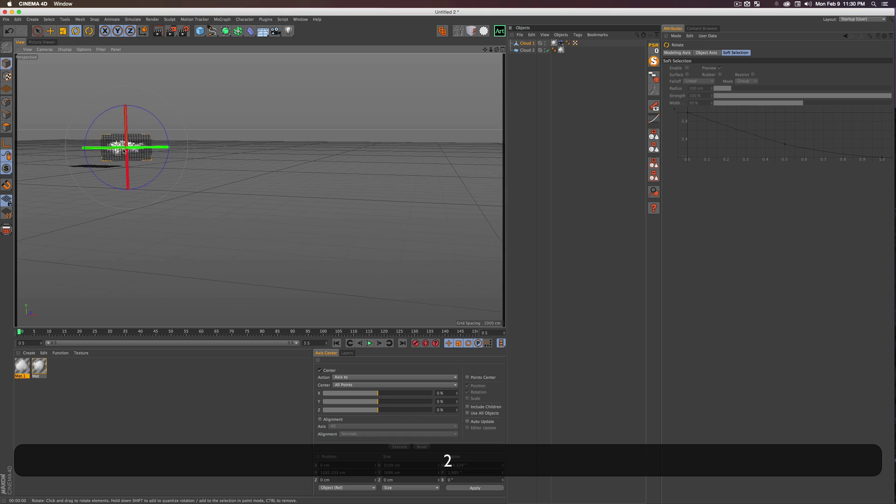
key(3)
key(super+r)
key(3)
key(super+r)
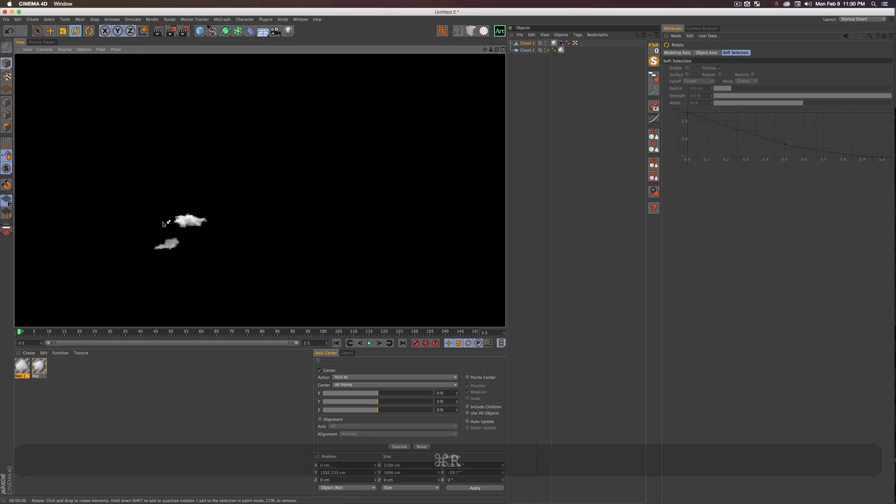
key(2)
drag(166, 223, 245, 254)
key(3)
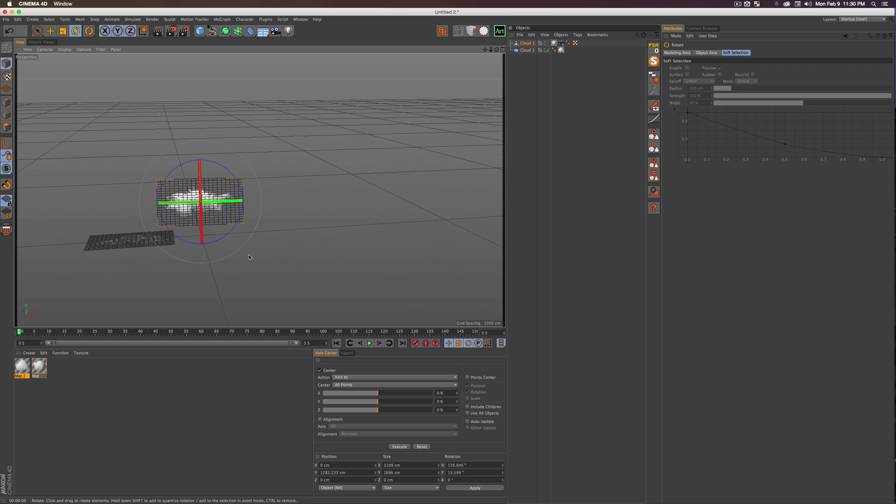
Step: Delete Cloud 1's Look at Camera tag and reset the plane's position, scale and rotation
click(562, 44)
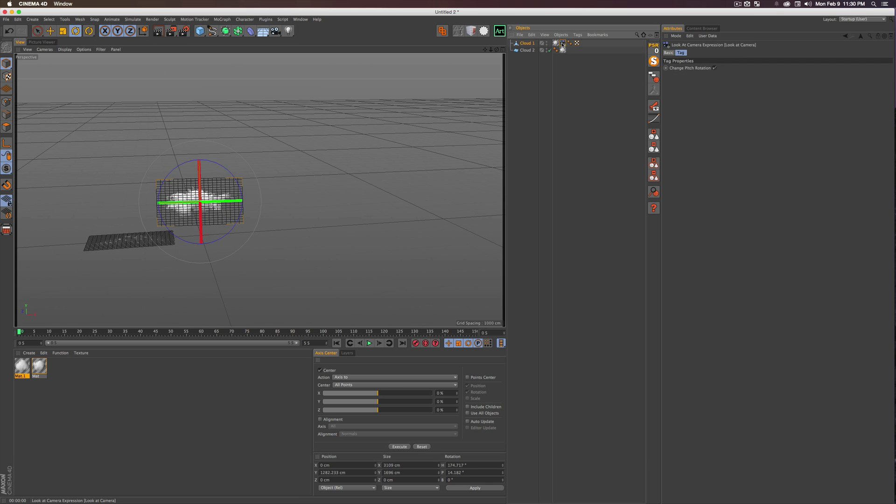
key(Delete)
click(527, 44)
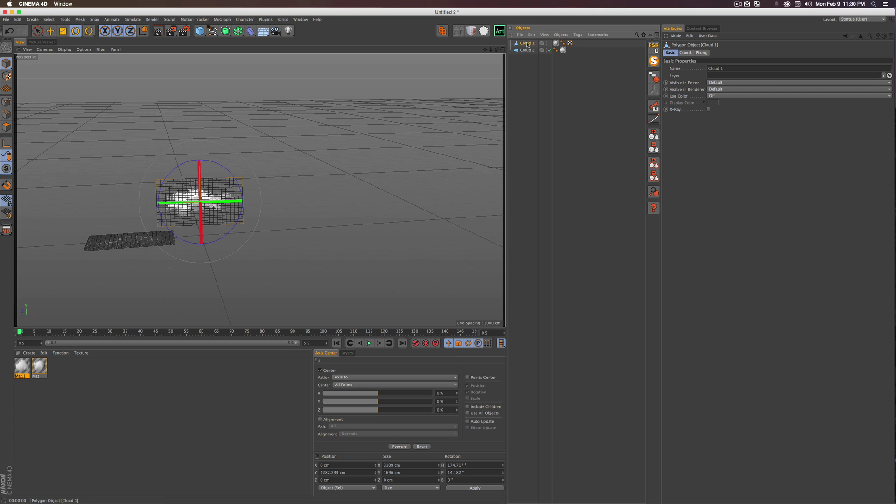
click(654, 47)
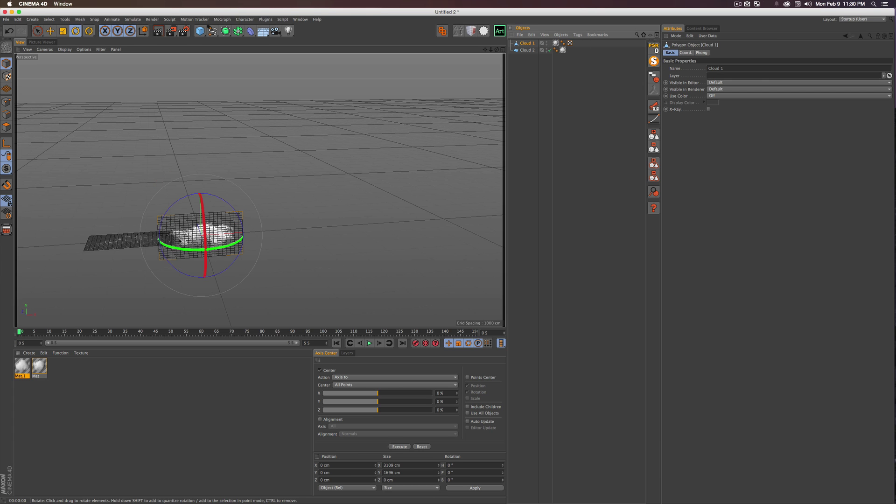
Step: Rotate Cloud 1's axis 90° in pitch, turn off axis modification, and reset its transform so the plane lies flat
shift+drag(202, 249, 211, 309)
key(shift+l)
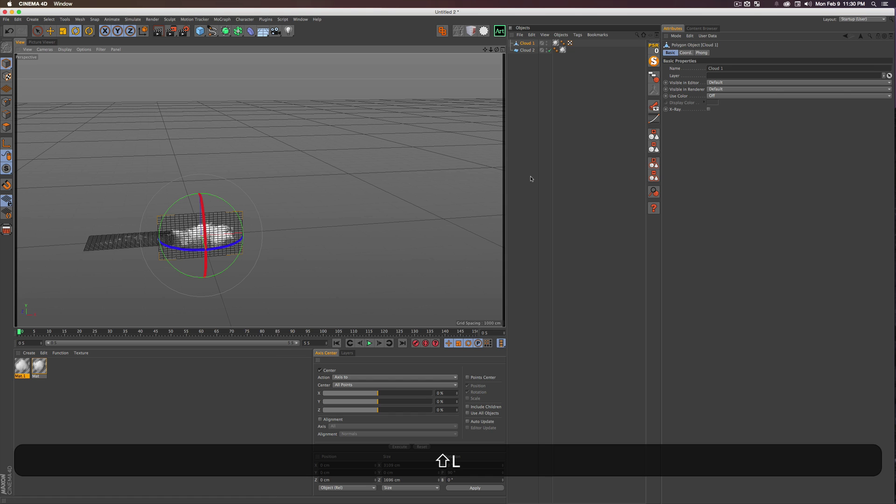
click(653, 48)
Step: Examine the two side-by-side clouds from above and closer up with preview renders
click(120, 226)
key(3)
drag(119, 226, 289, 238)
key(super+r)
key(2)
key(3)
mouse_move(215, 236)
mouse_down()
mouse_move(218, 163)
mouse_move(224, 194)
mouse_up()
key(super+r)
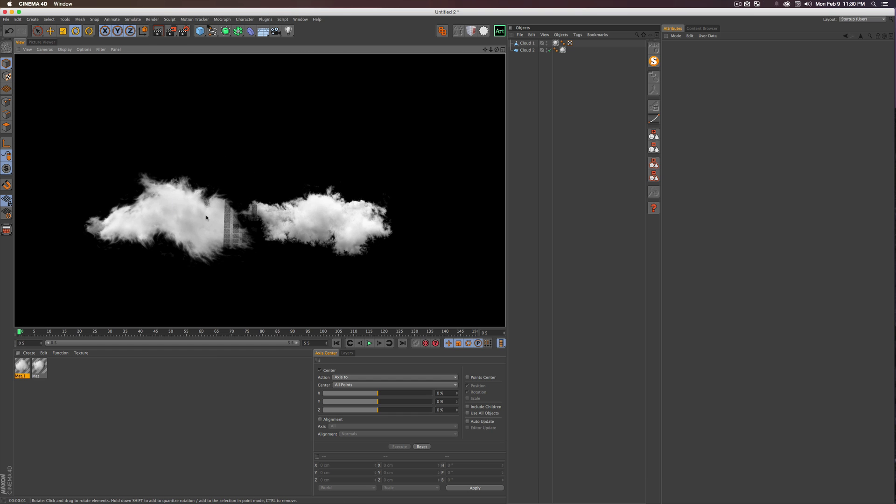
Step: Move the Cloud 1 plane along negative X to about -1502 cm so it overlaps Cloud 2
click(313, 222)
key(2)
drag(313, 222, 379, 192)
key(e)
drag(434, 204, 257, 201)
Step: Duplicate Cloud 1, offset the copy along Z to about 636 cm, and render a preview of the overlapping clouds
drag(190, 135, 193, 109)
key(3)
drag(199, 165, 226, 206)
key(super+r)
key(2)
key(3)
key(2)
key(super+r)
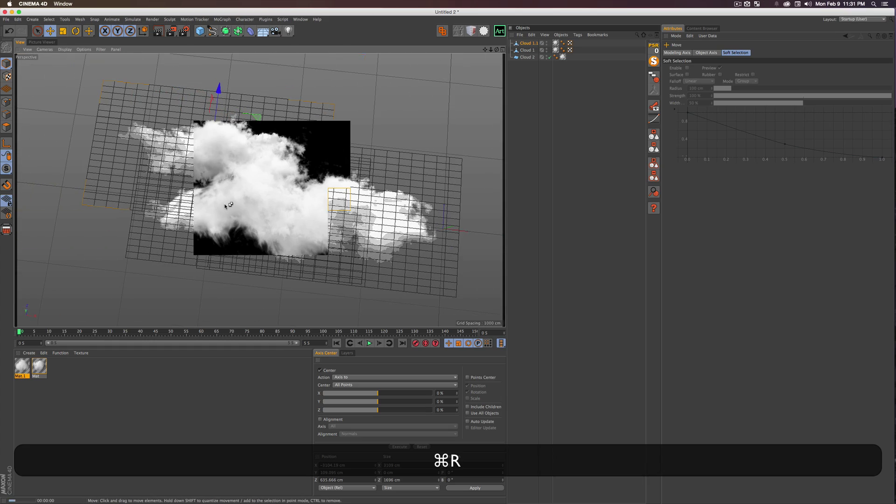
Step: Duplicate the Cloud 2 plane along Z and rotate the copy 180° in heading
click(259, 205)
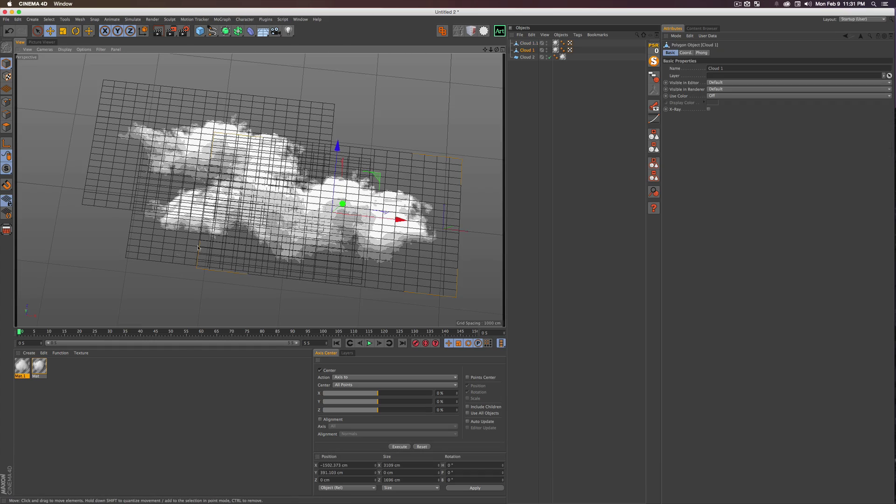
click(163, 248)
super+drag(252, 140, 258, 93)
key(r)
shift+drag(285, 137, 292, 205)
Step: Scale the Cloud 2 copy to about 1702 by 920 cm, position it among the other clouds, and render previews
key(shift+e)
key(t)
key(e)
key(super+r)
key(3)
key(e)
key(3)
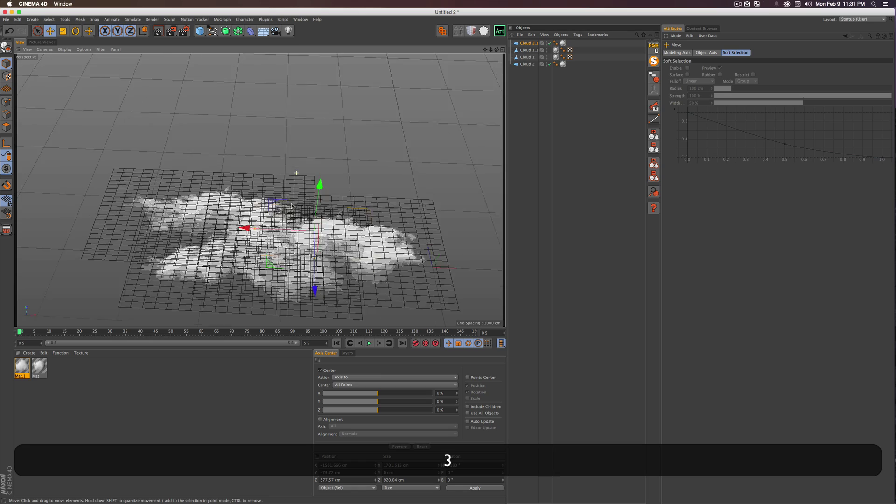
key(super+r)
drag(300, 251, 278, 203)
key(2)
key(3)
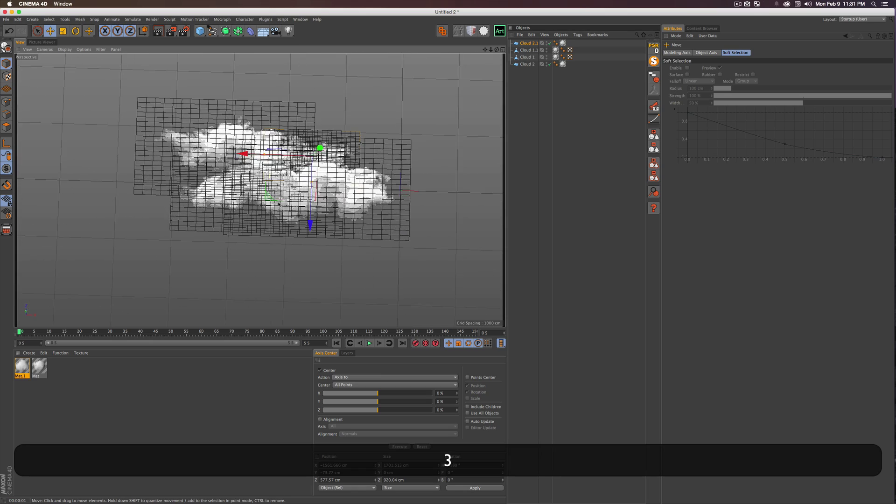
Step: Widen the object name column and add a Vibrate tag to Cloud 2.1
click(538, 73)
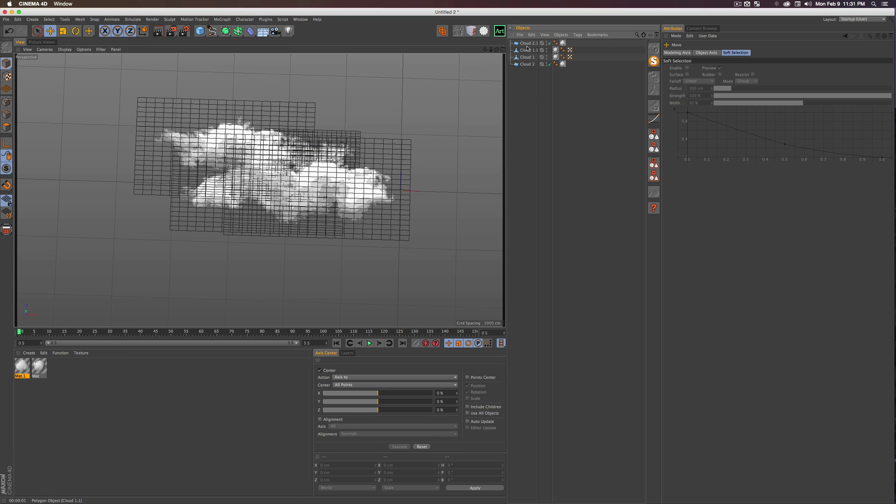
drag(552, 110, 564, 110)
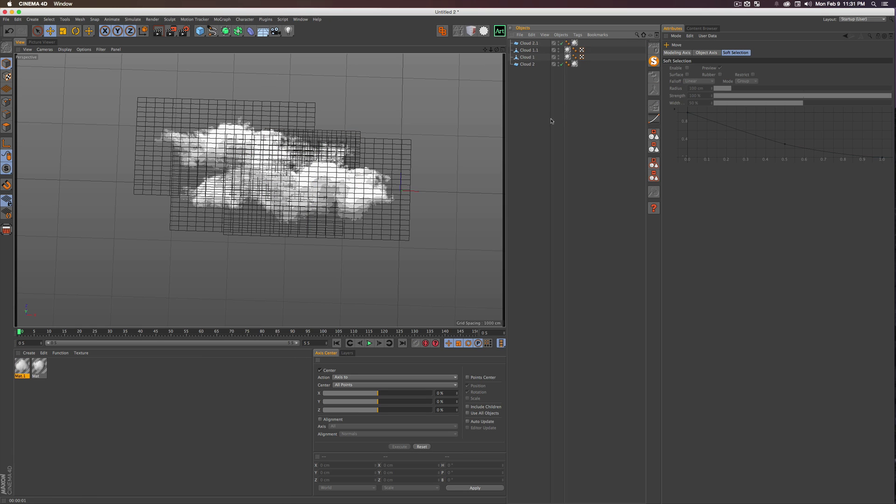
right_click(526, 44)
mouse_move(553, 49)
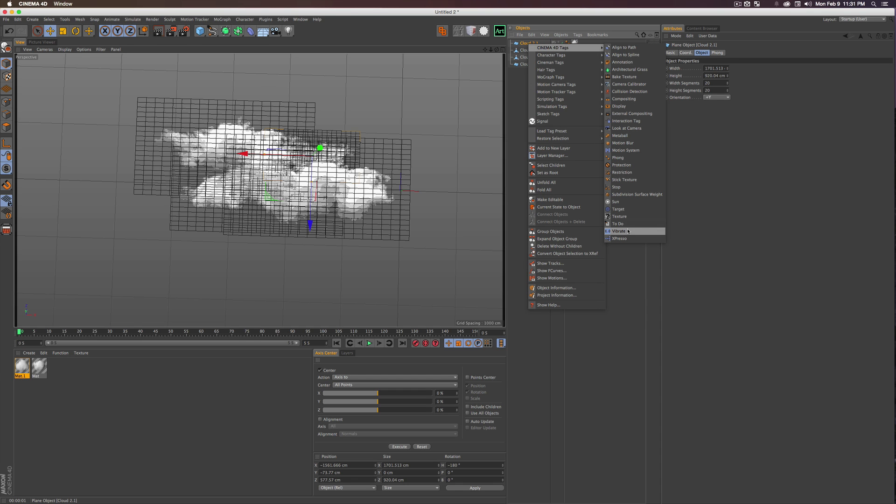
click(627, 231)
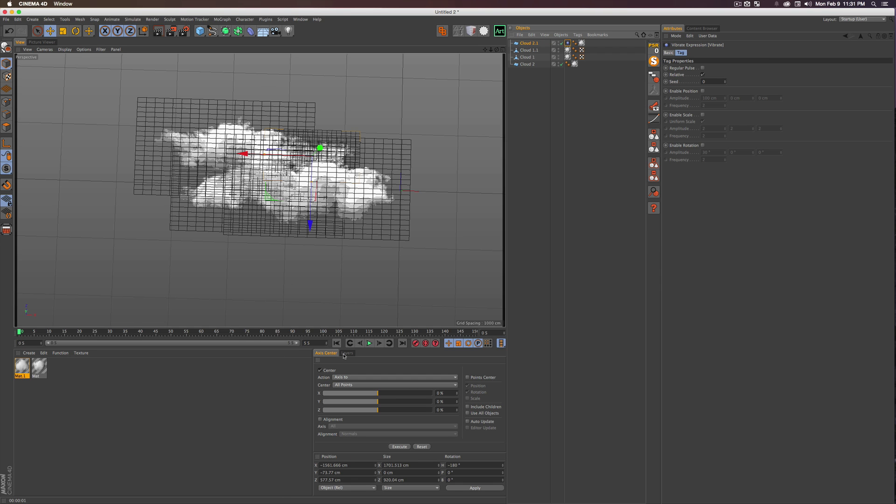
Step: Enable position vibration on Cloud 2.1 with 50 cm amplitude in X and Y, and play the animation
click(703, 92)
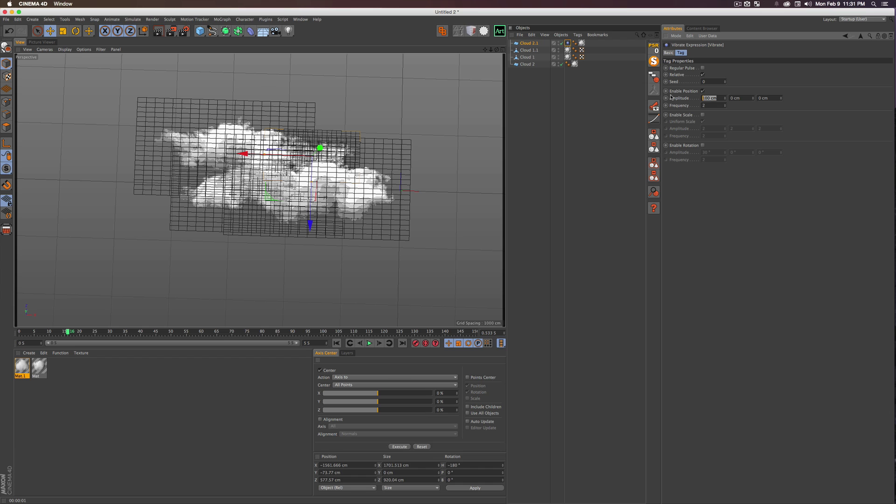
text(50)
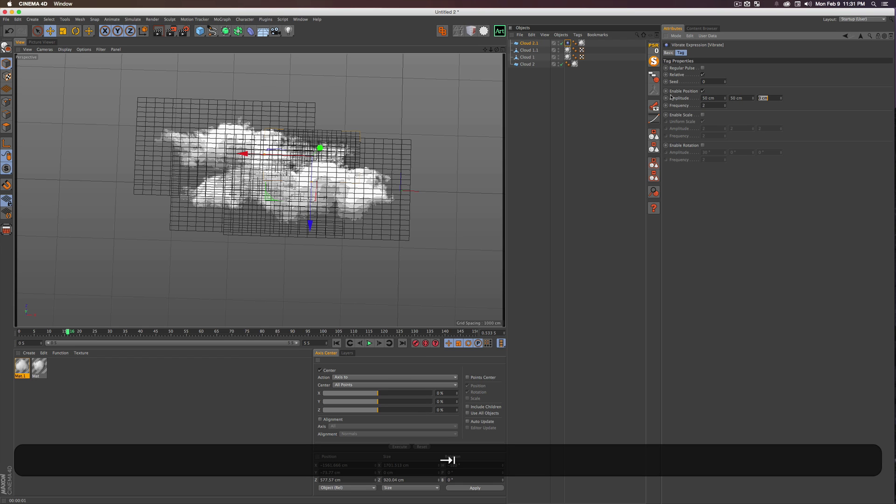
click(555, 134)
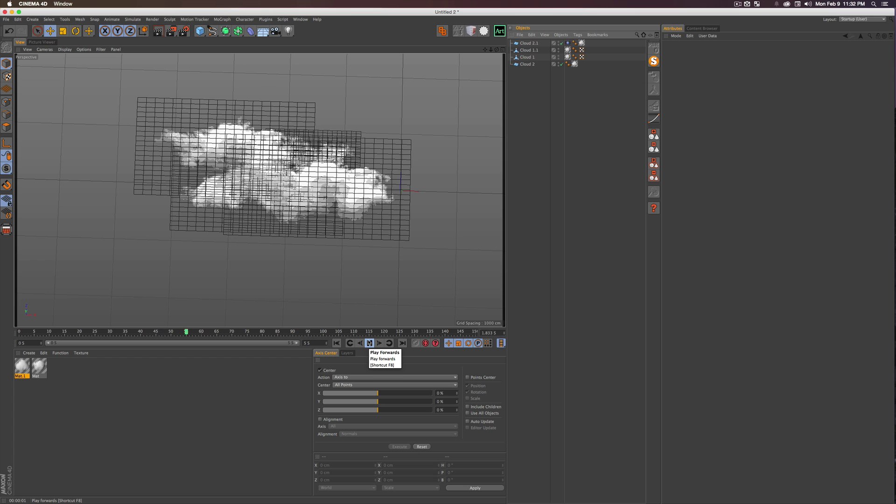
click(369, 343)
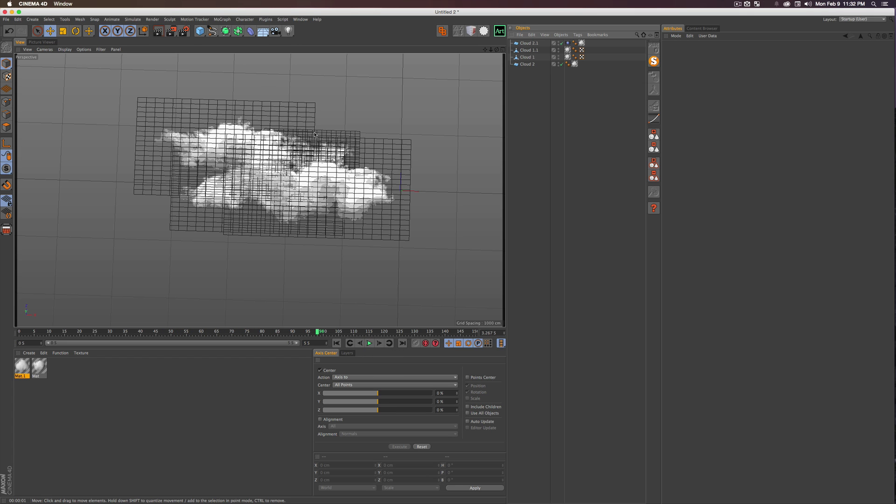
Step: Switch the viewport display to Gouraud Shading without lines
click(64, 49)
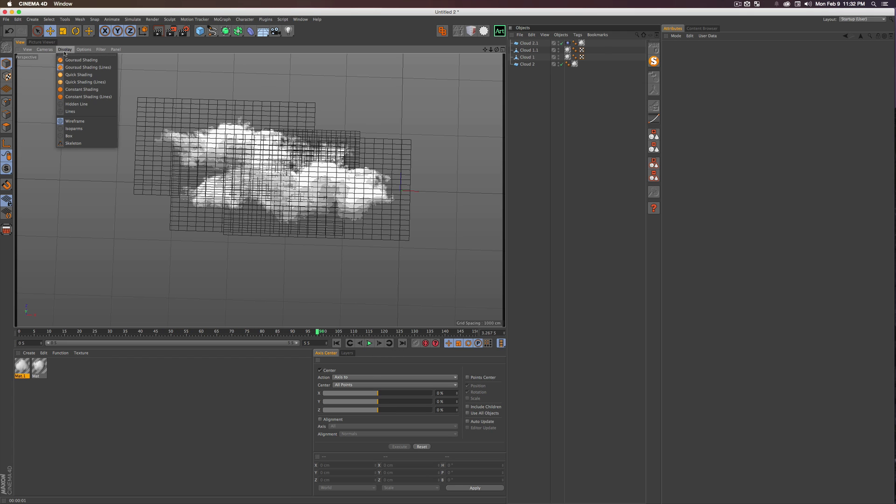
click(79, 58)
scroll(265, 163, up, 2)
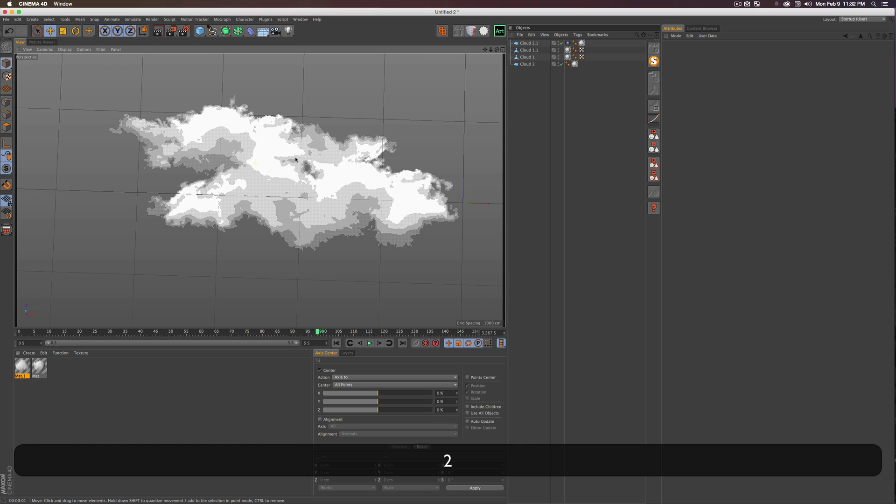
Step: Set the position frequency of Cloud 2.1's Vibrate tag to 0.2
click(567, 43)
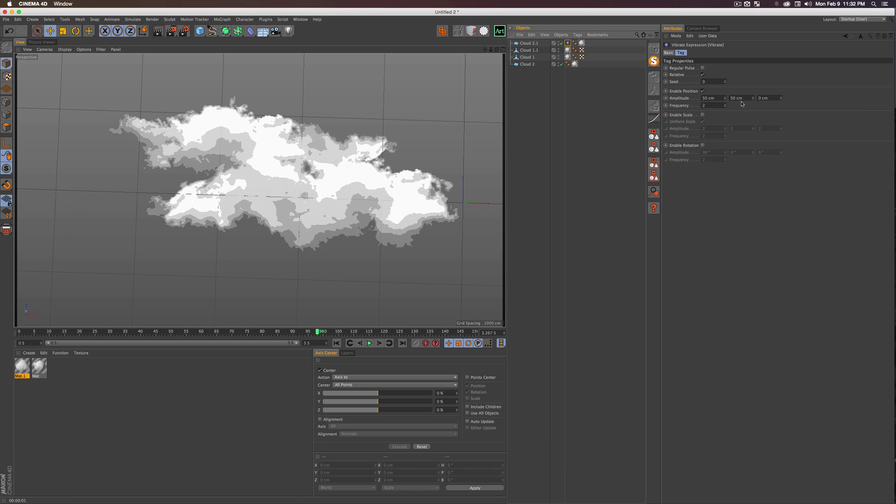
click(713, 106)
text(2)
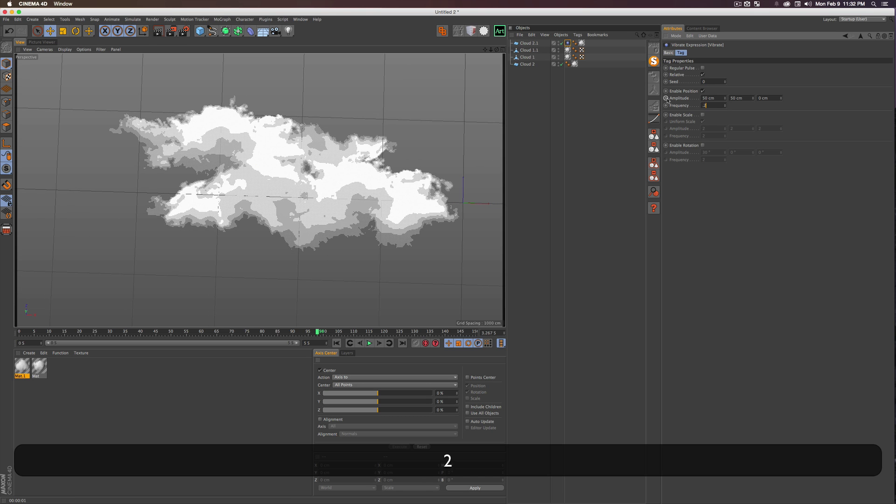
Step: Copy the Vibrate tag to the other three clouds, give each copy a different seed, and play the animation
super+drag(567, 43, 536, 64)
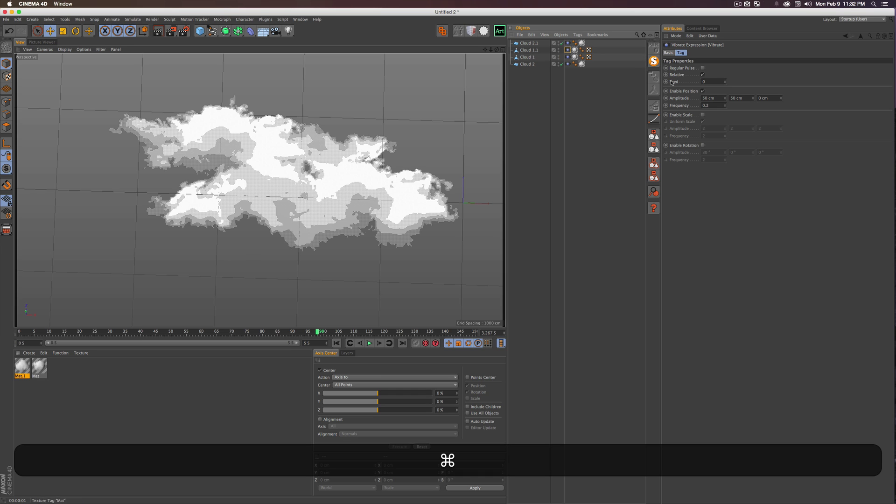
mouse_move(725, 82)
mouse_down()
mouse_move(698, 77)
mouse_move(726, 70)
mouse_up()
click(567, 58)
click(567, 64)
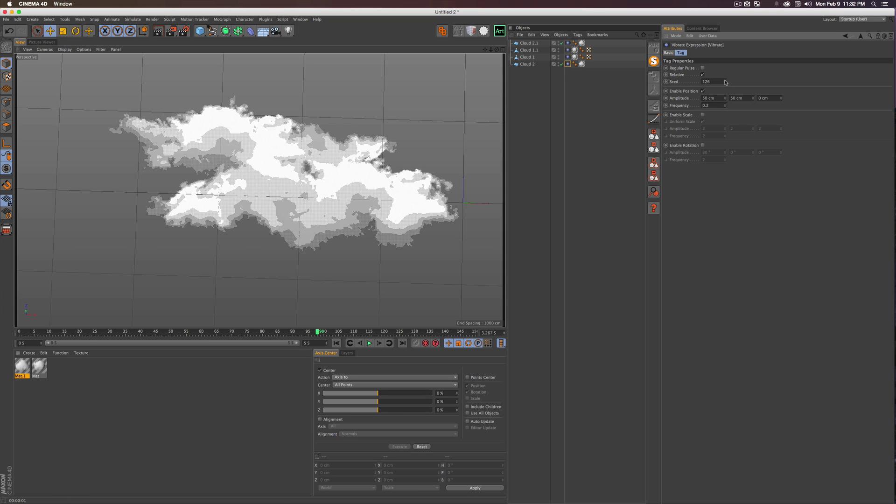
click(369, 343)
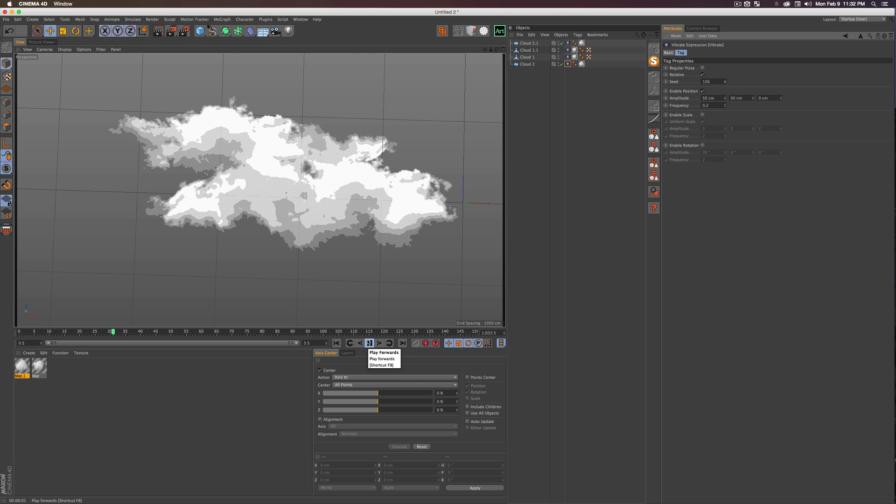
Step: Render a preview of the clouds, then group all four clouds under a null named Root Cloud
key(super+r)
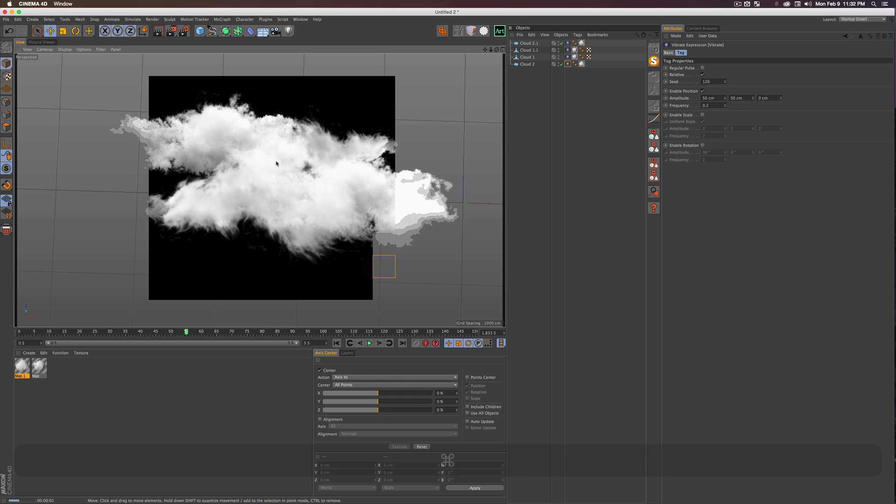
click(530, 87)
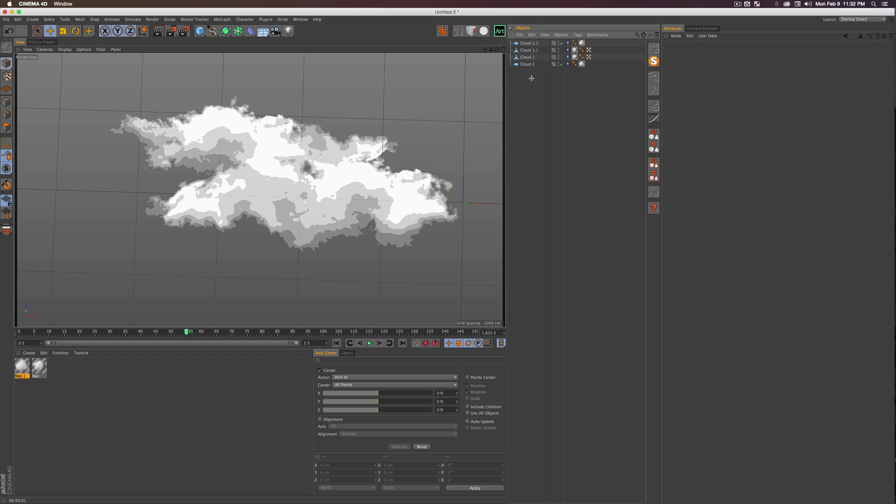
drag(531, 78, 530, 40)
key(alt+g)
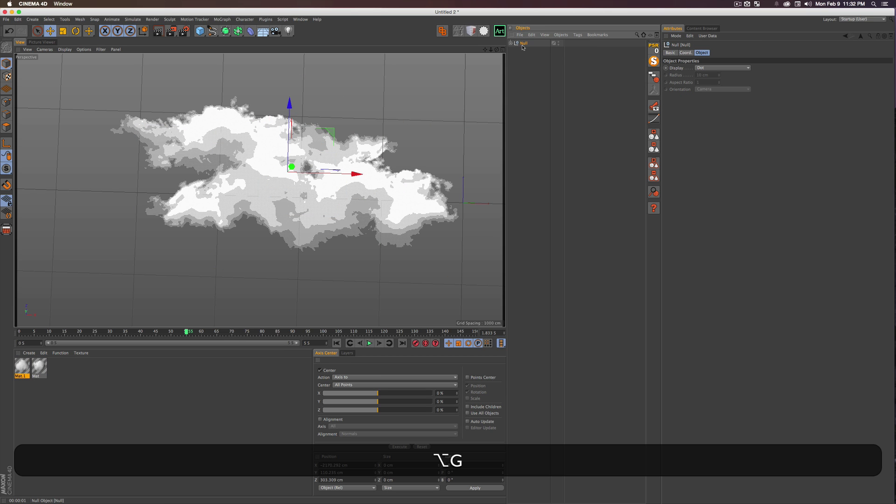
double_click(523, 43)
key(super+a)
key(super+shift+r)
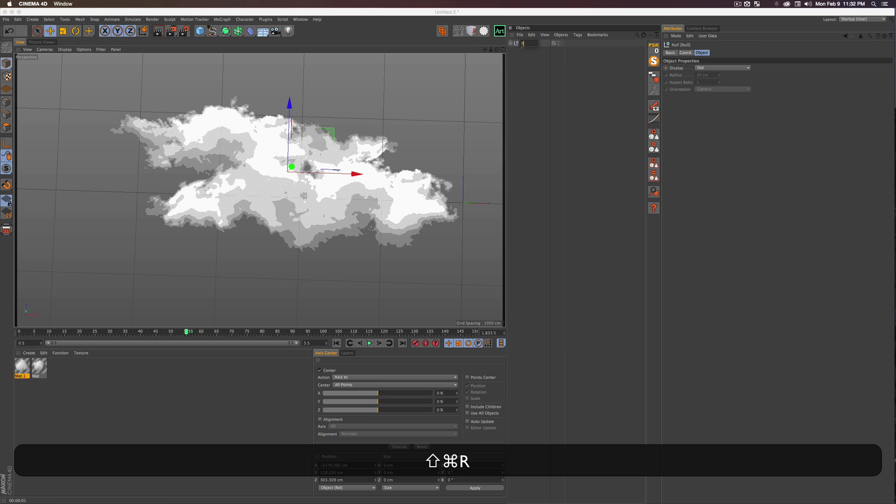
text(oot Cloud)
key(Return)
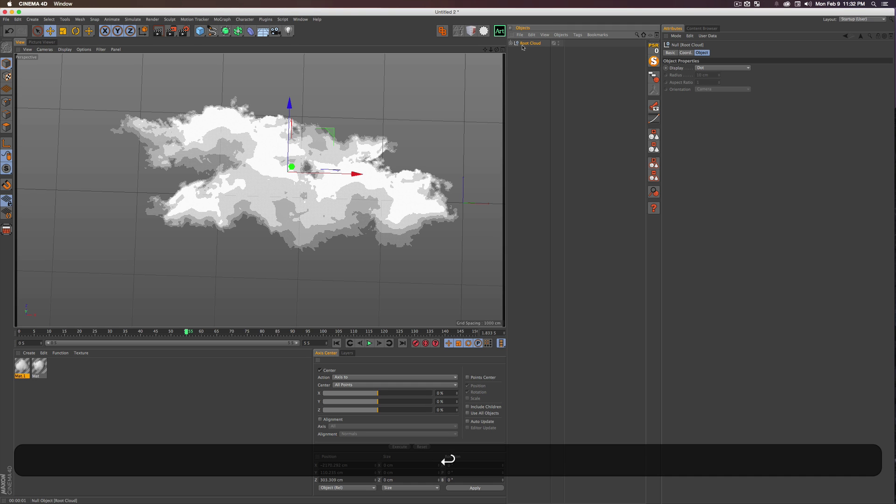
Step: Add a Look at Camera tag to the Root Cloud null
right_click(532, 44)
mouse_move(565, 49)
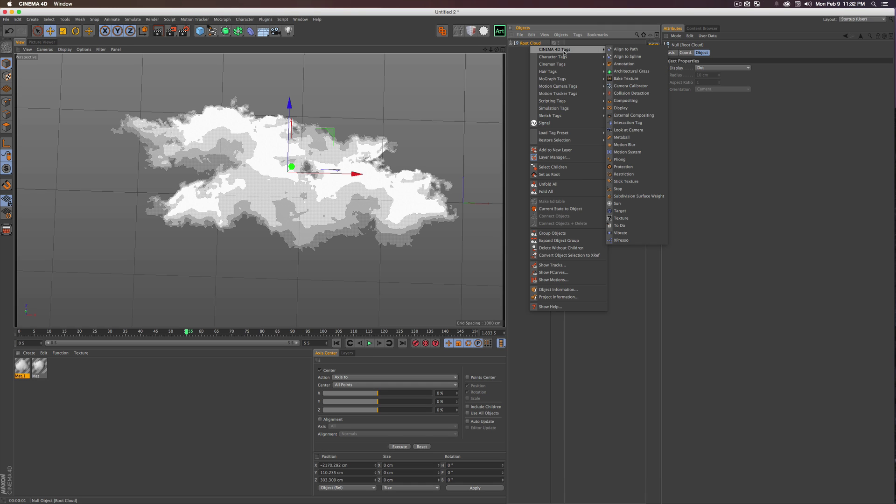
click(627, 130)
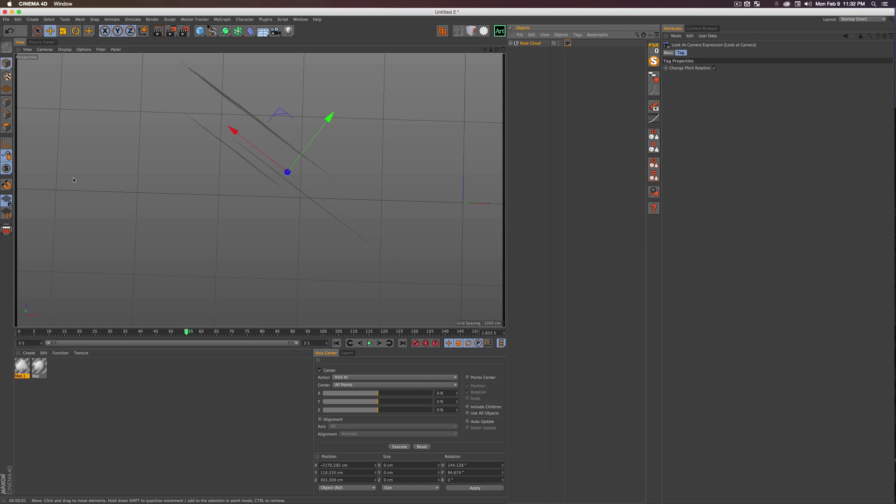
Step: Expand Root Cloud and rotate only its axis so that the cloud planes face the camera
click(539, 43)
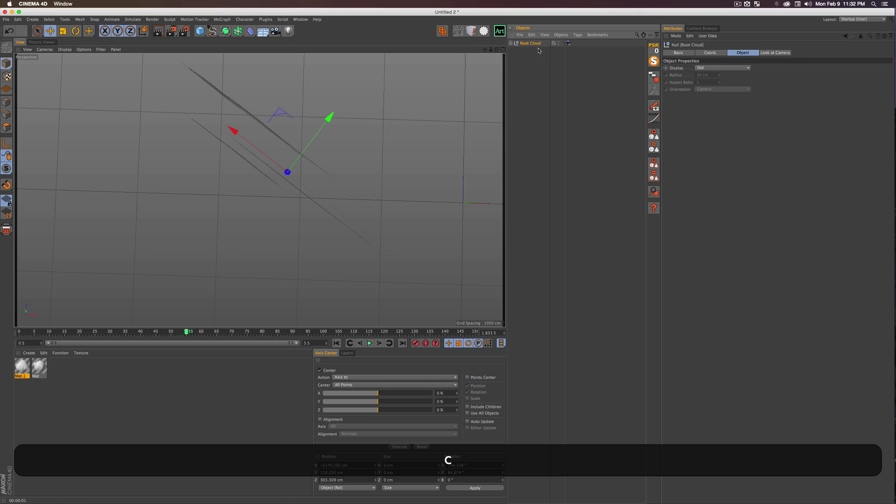
click(512, 43)
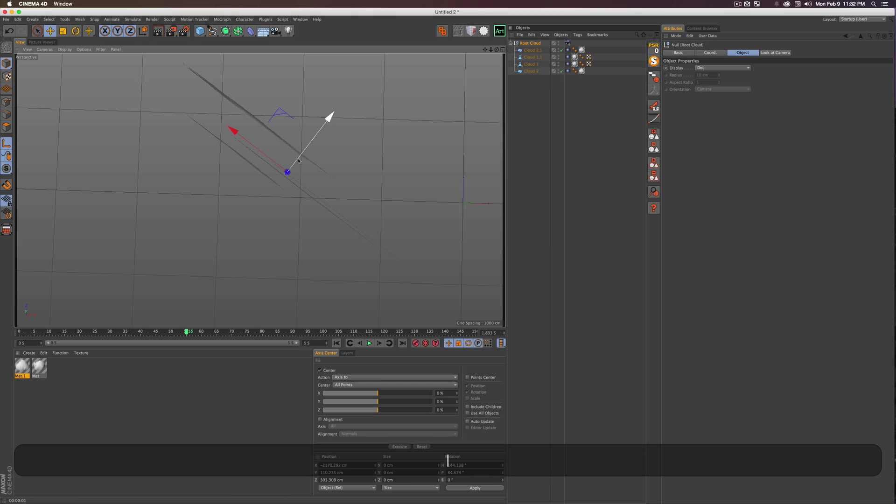
key(r)
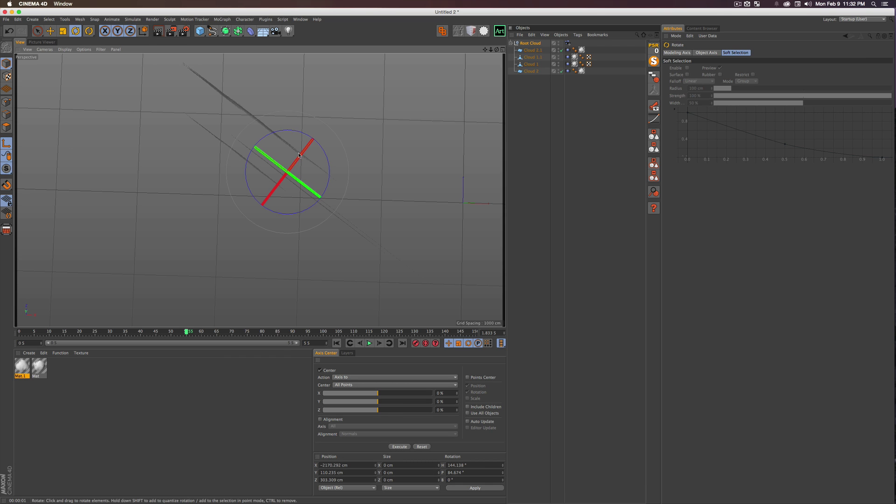
mouse_move(262, 204)
shift+mouse_down()
mouse_move(241, 209)
mouse_move(259, 211)
shift+mouse_up()
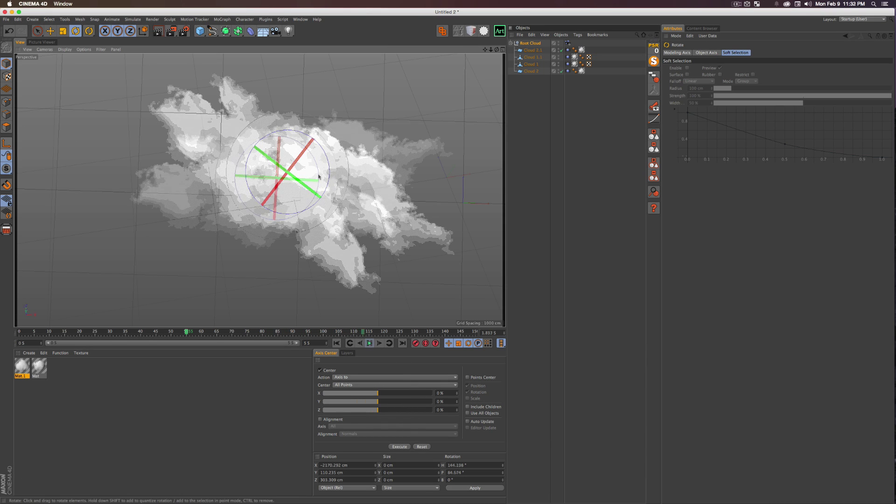
Step: Play the animation while viewing the clouds from a lower angle, and render a preview
key(F8)
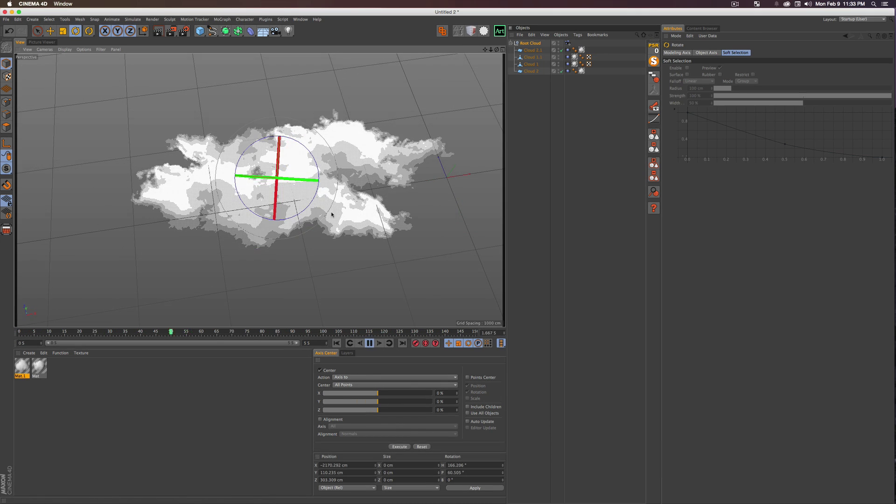
key(3)
drag(338, 207, 296, 133)
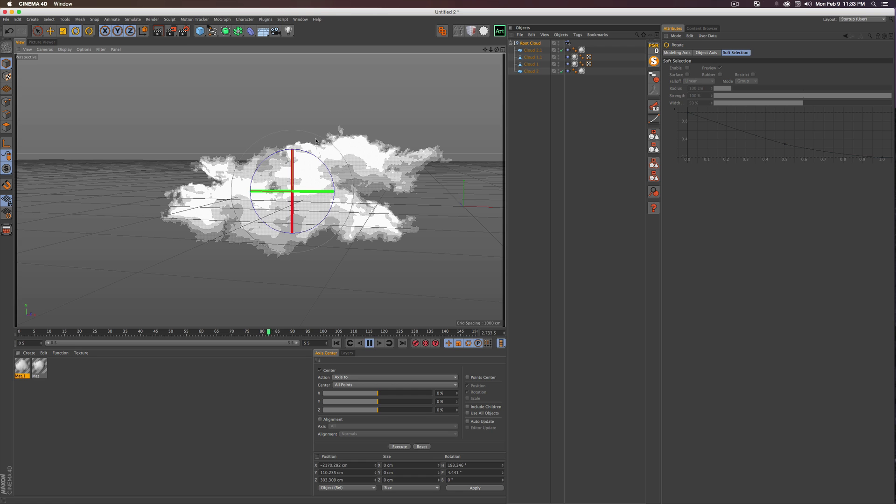
key(super+r)
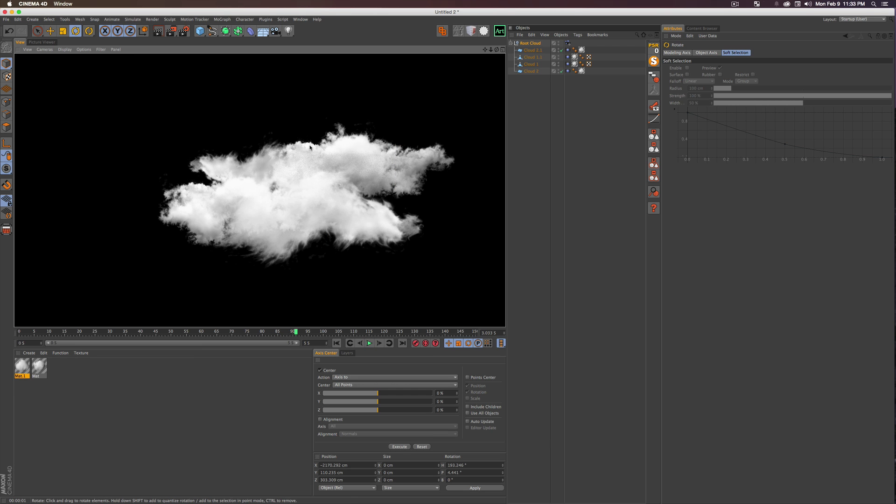
Step: Render close-up previews to examine the detail where the cloud planes overlap
key(2)
drag(288, 187, 334, 168)
key(super+r)
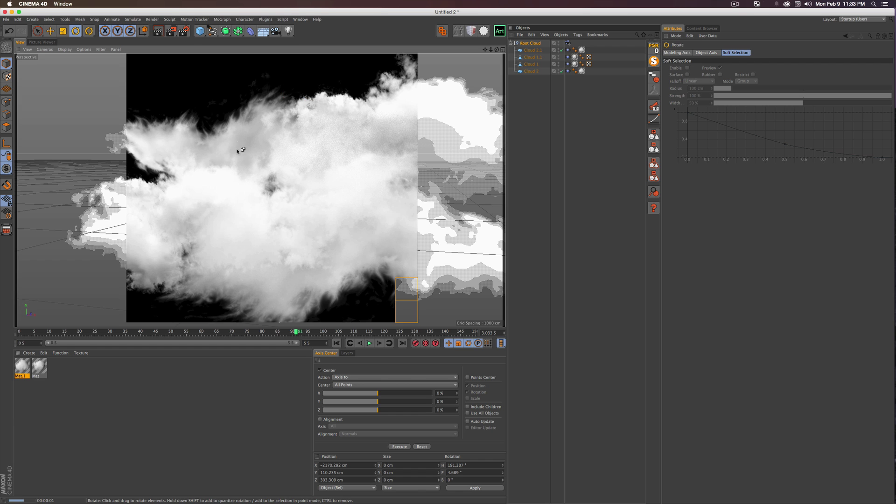
key(2)
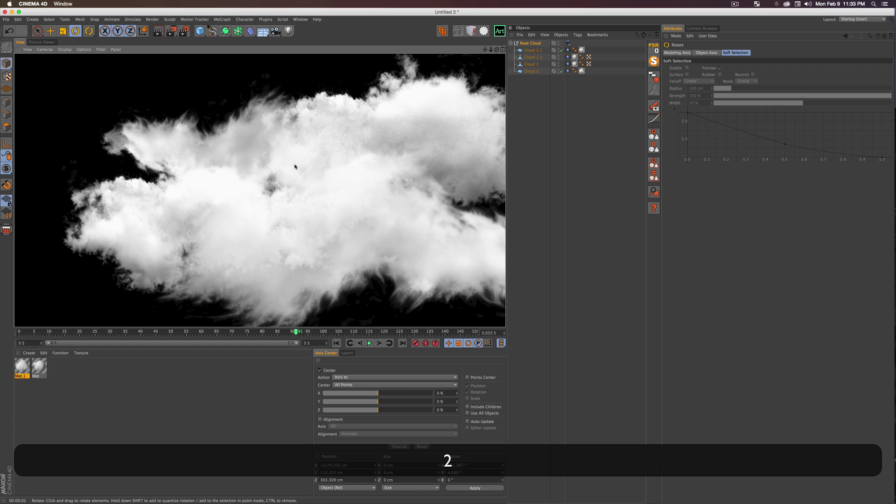
drag(296, 168, 323, 162)
key(super+r)
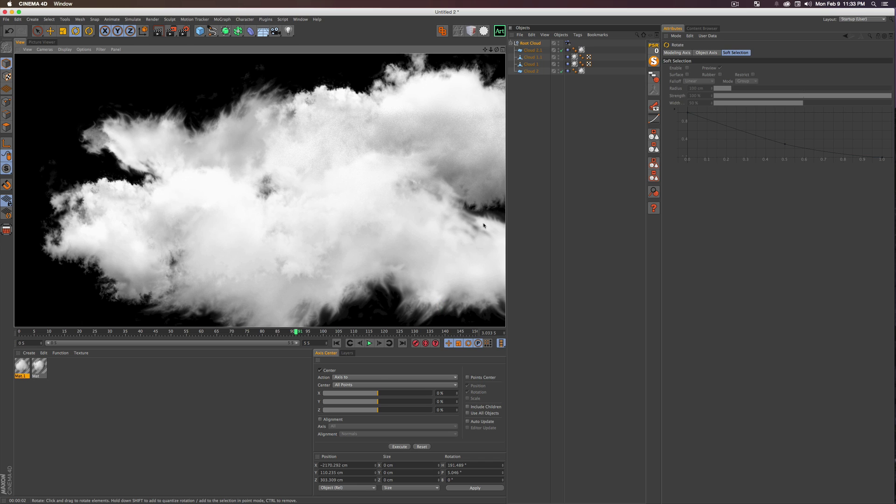
Step: Switch the viewport display to shading with lines to show the cloud planes' grids
key(1)
drag(469, 142, 379, 144)
key(2)
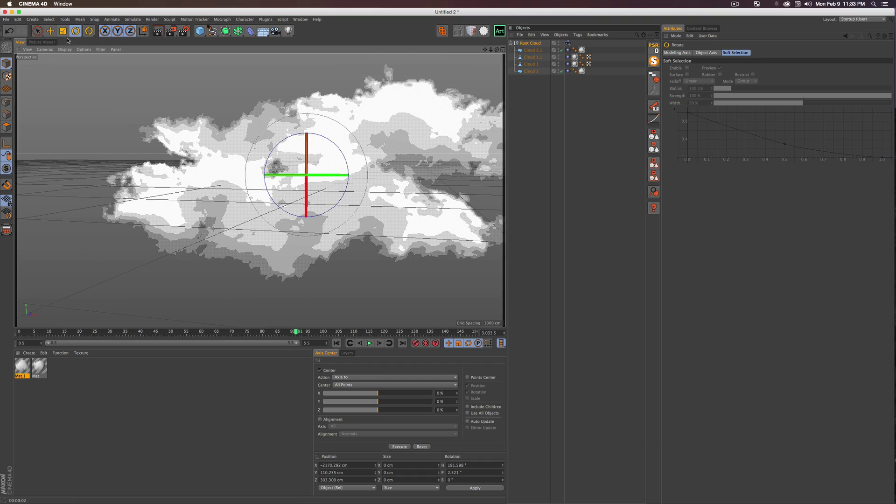
click(66, 50)
click(75, 68)
key(3)
mouse_move(215, 146)
mouse_down()
mouse_move(267, 109)
mouse_move(218, 120)
mouse_move(288, 98)
mouse_move(221, 105)
mouse_up()
key(2)
key(3)
Step: Add a Compositing tag to Root Cloud with Cast Shadows, Receive Shadows and Seen by Rays disabled
click(535, 44)
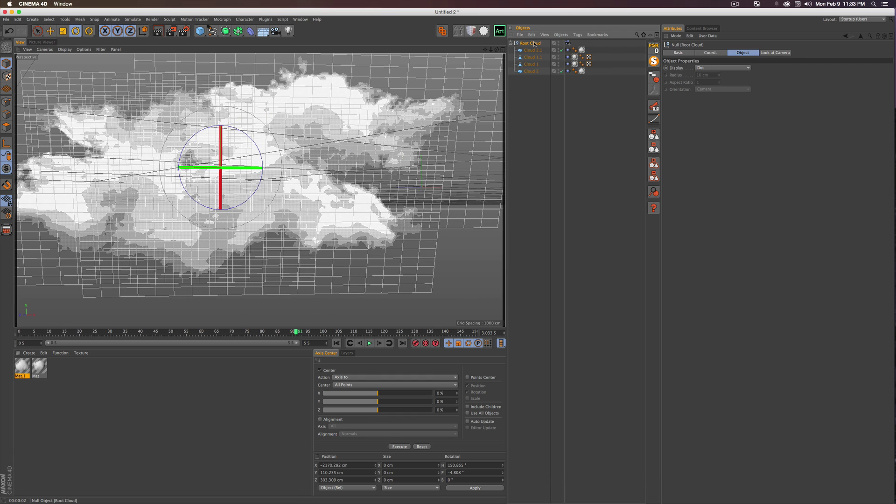
right_click(535, 43)
mouse_move(560, 46)
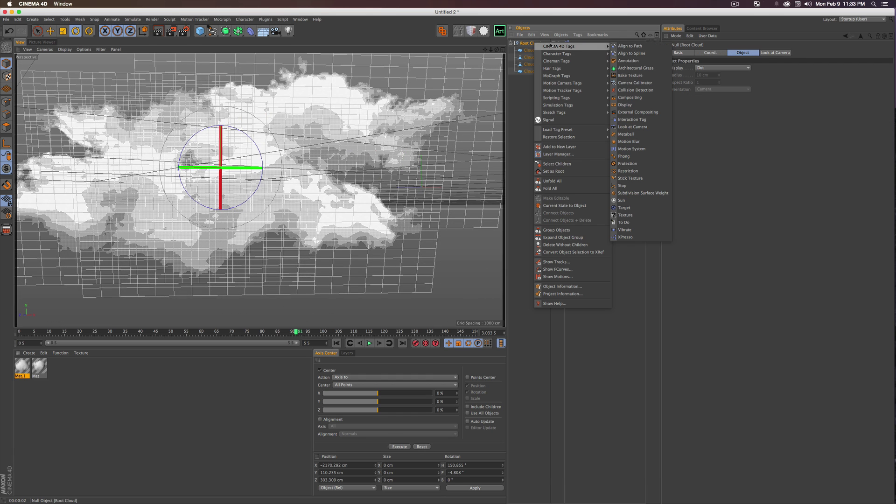
click(632, 97)
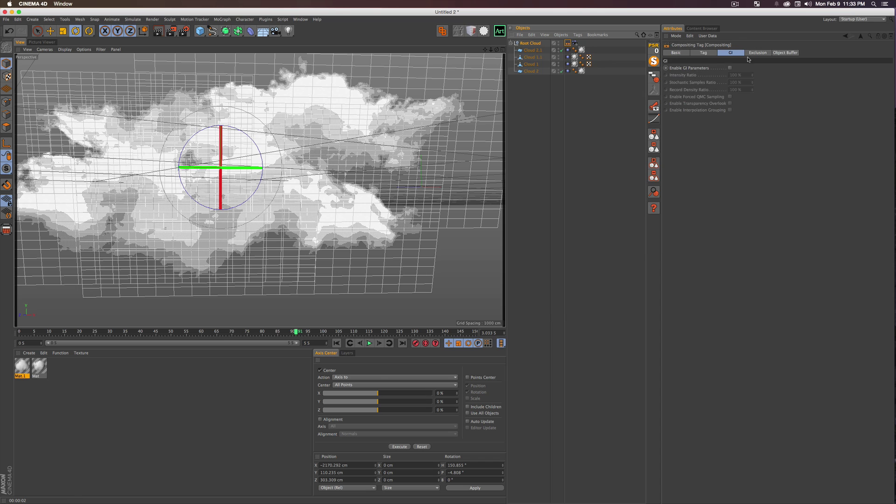
click(705, 52)
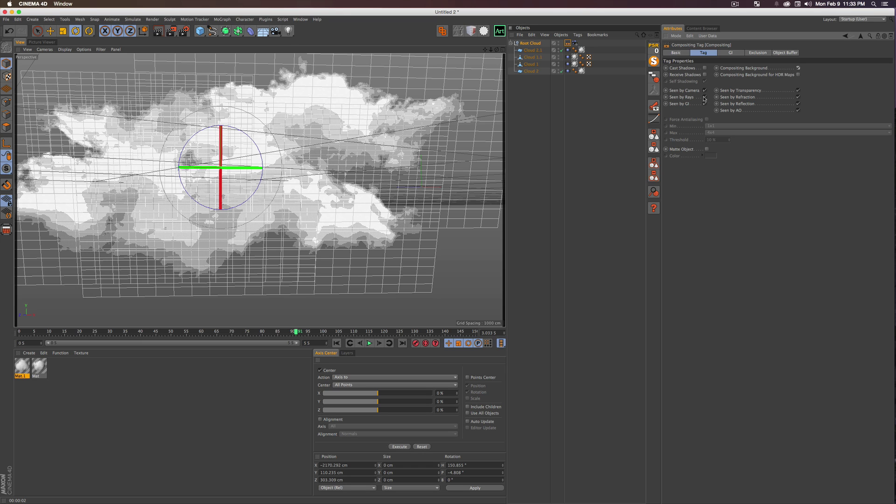
Step: Copy the Compositing tag to all child clouds and render a preview
right_click(567, 45)
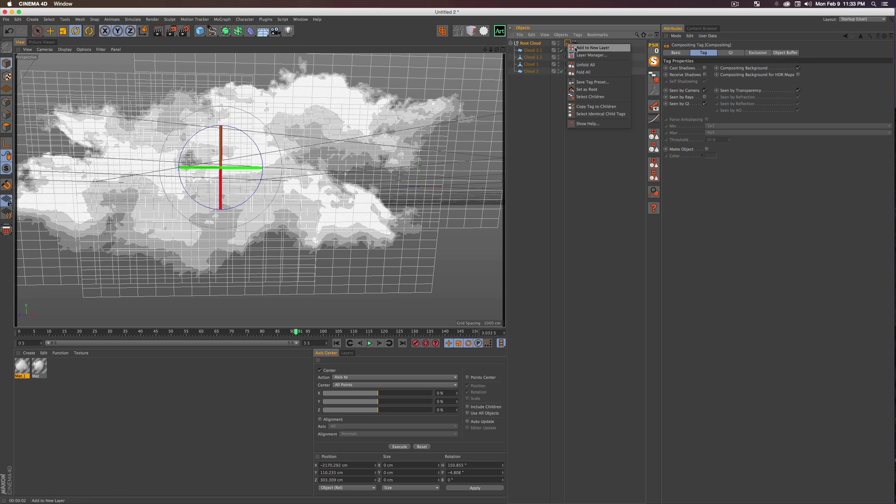
click(592, 107)
key(super+r)
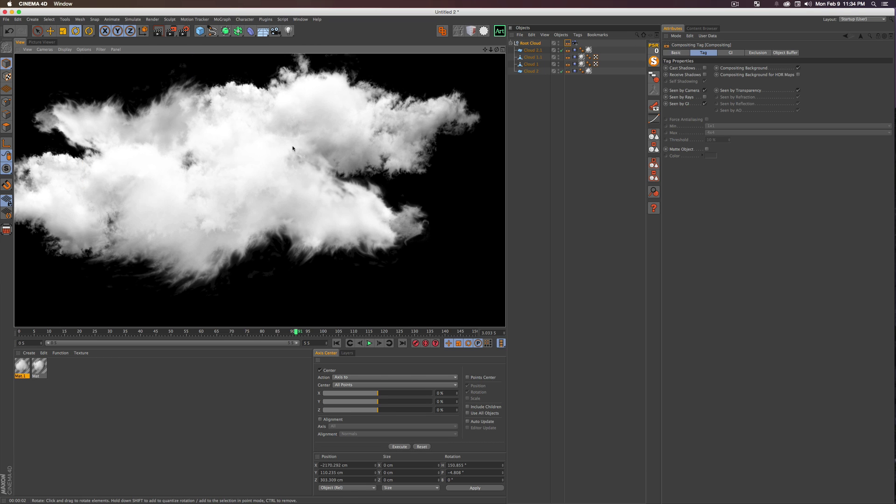
Step: Render previews from farther away and a higher angle to check the clouds keep facing the camera
key(2)
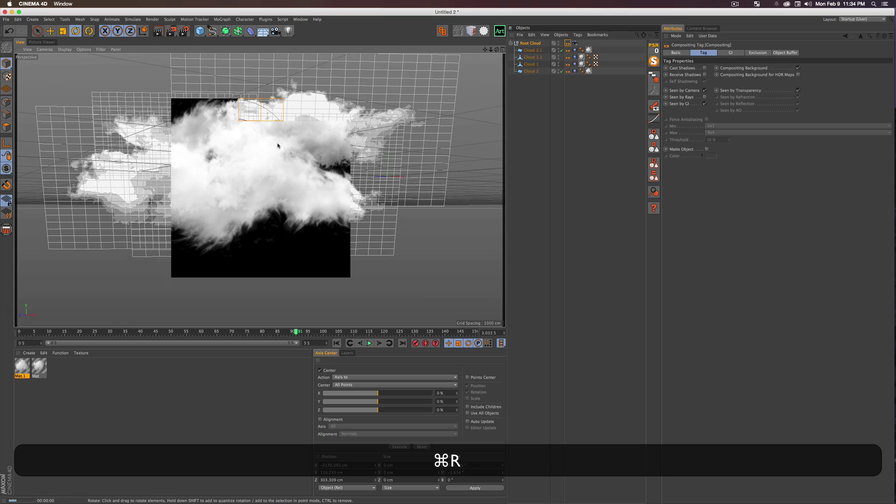
key(3)
drag(282, 140, 291, 143)
key(super+r)
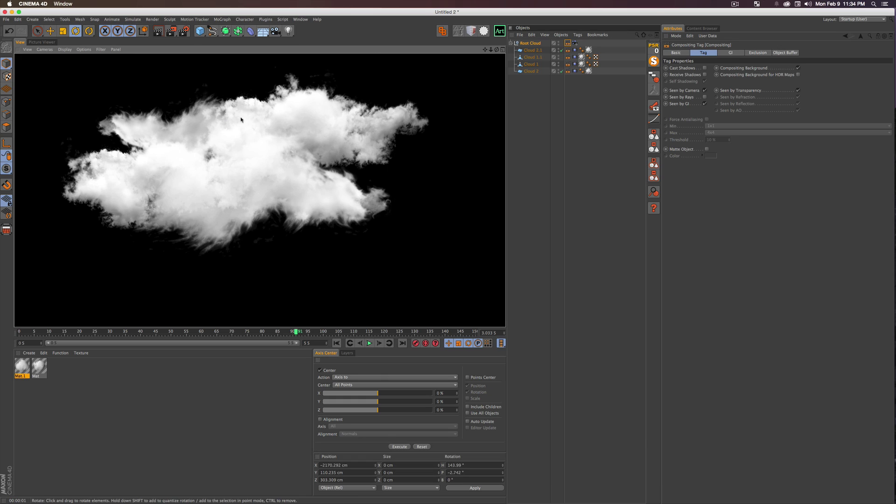
key(3)
drag(268, 188, 190, 162)
key(2)
key(super+r)
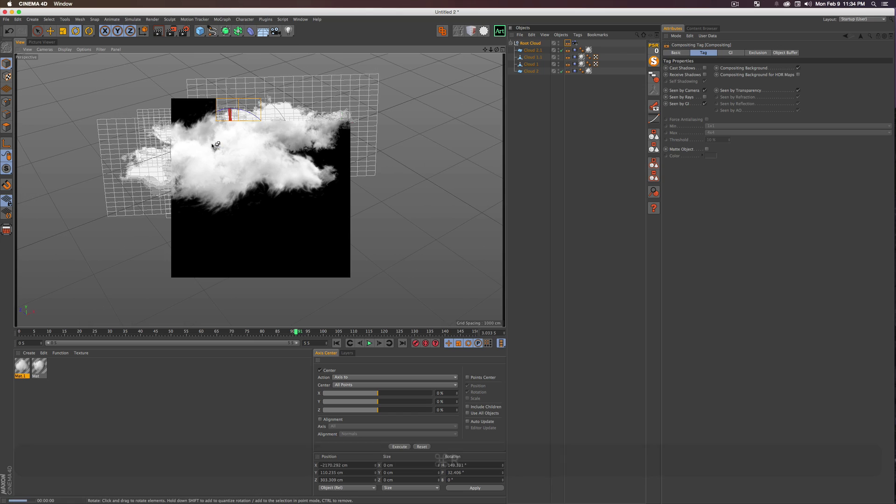
Step: Play the animation from a steeper angle and render a preview of a frame
key(2)
drag(224, 147, 243, 62)
key(3)
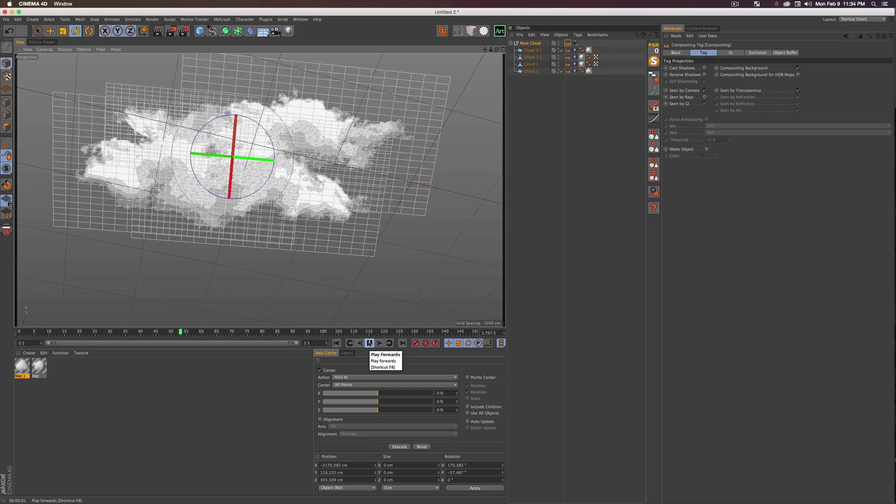
key(super+r)
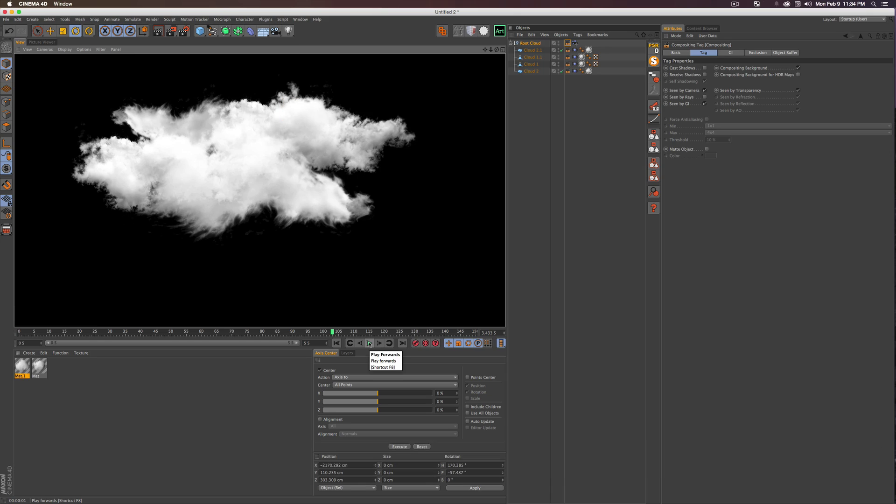
click(369, 343)
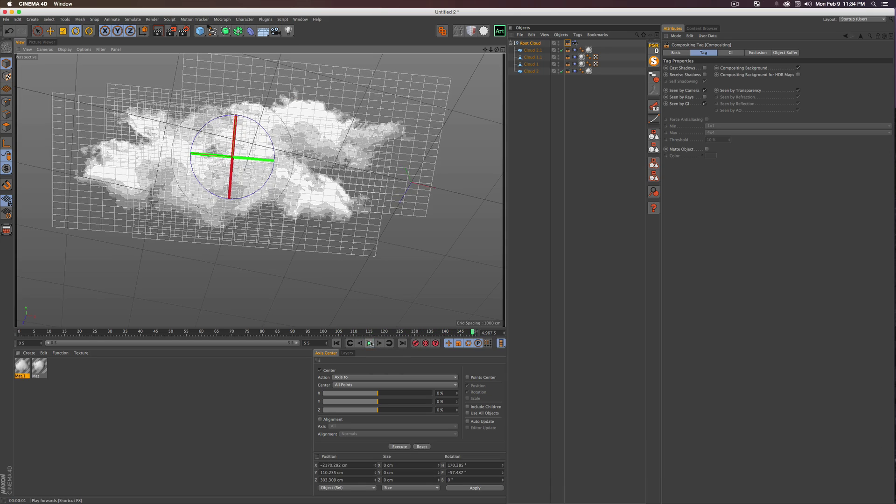
Step: Hide Root Cloud in the viewport and renderer, and reset the view to the world origin
click(540, 87)
alt+click(558, 43)
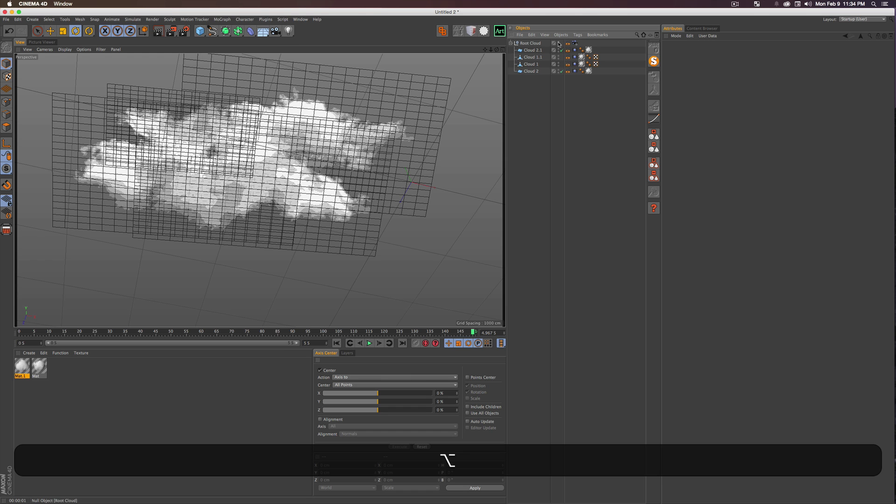
key(2)
drag(337, 190, 260, 189)
key(3)
drag(260, 189, 327, 202)
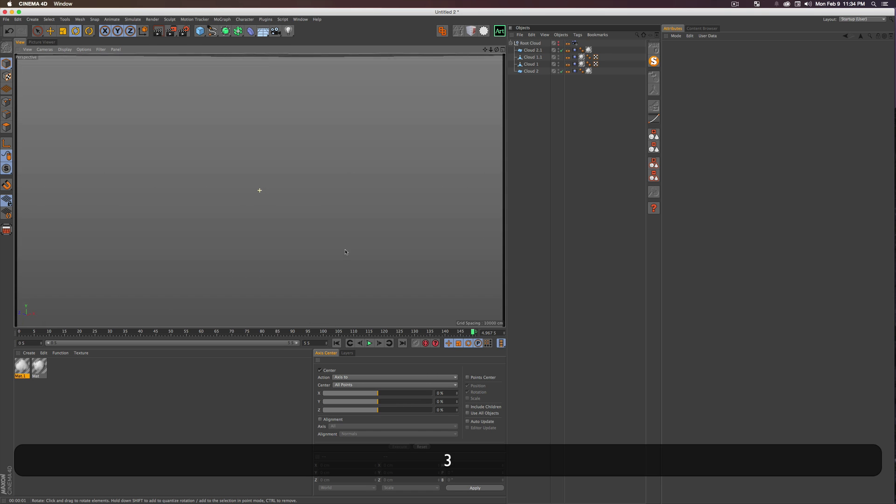
click(6, 234)
key(2)
drag(259, 188, 235, 192)
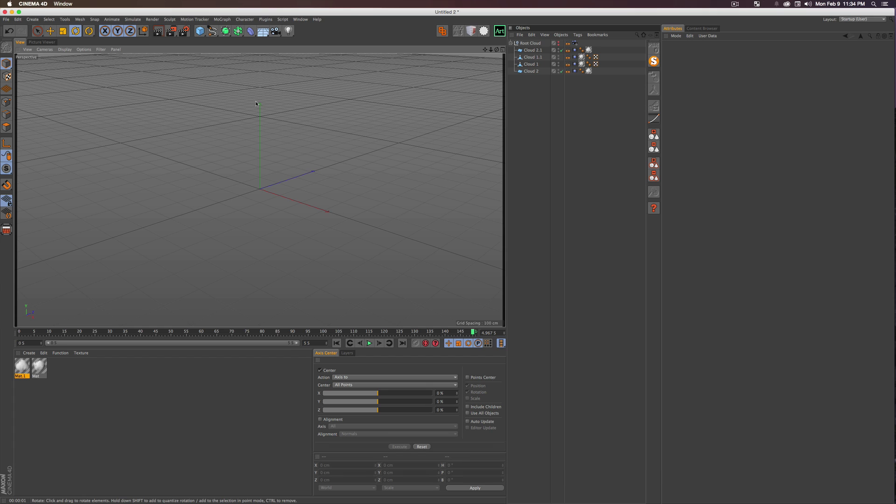
Step: Add a cone primitive at the origin and rotate its pitch to 90°
drag(200, 31, 300, 38)
key(r)
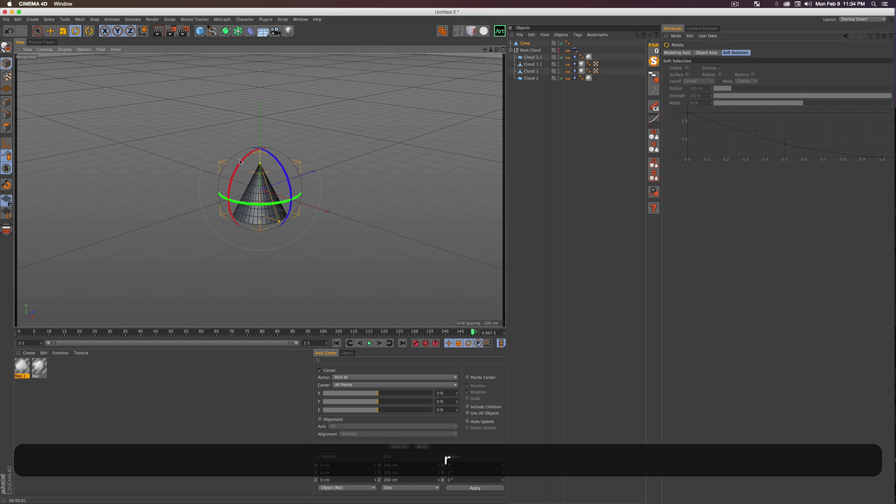
key(super+z)
drag(241, 162, 313, 197)
Step: Enlarge the cone to about 1650 cm high with a bottom radius of about 259 cm, and open its object properties
key(t)
key(2)
drag(399, 178, 258, 179)
key(3)
key(3)
mouse_move(355, 186)
mouse_down()
mouse_move(327, 191)
mouse_move(337, 189)
mouse_up()
click(525, 43)
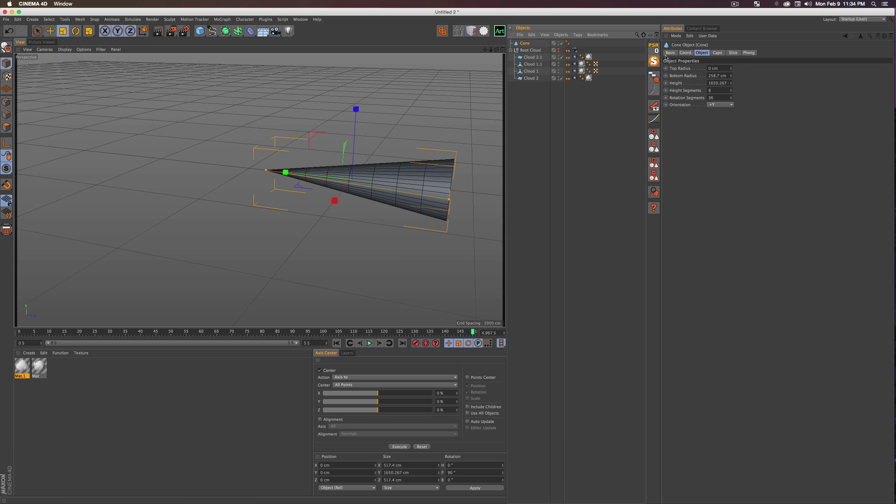
Step: Set the cone's top radius to 81 cm to make a truncated cone, and clear the selection
drag(730, 72, 756, 70)
click(551, 139)
key(3)
drag(430, 172, 460, 171)
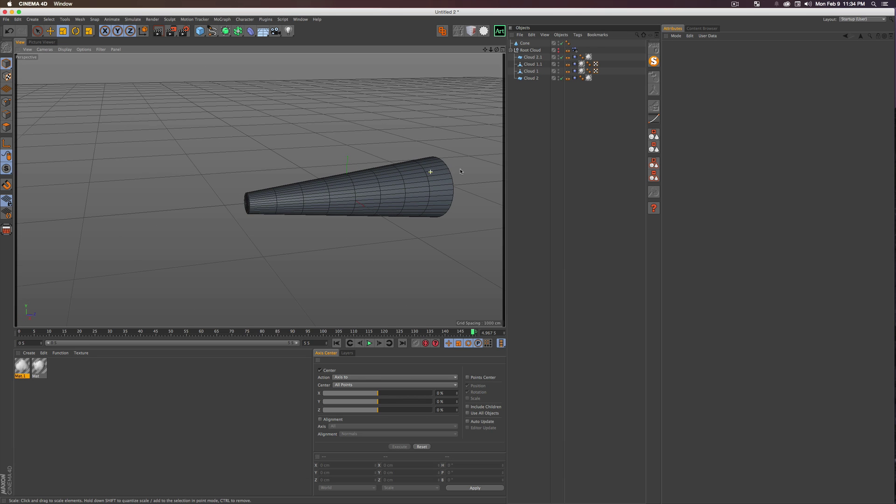
Step: Add a MoGraph Cloner to the scene and delete the Vibrate tag from Cloud 1
click(222, 19)
click(231, 78)
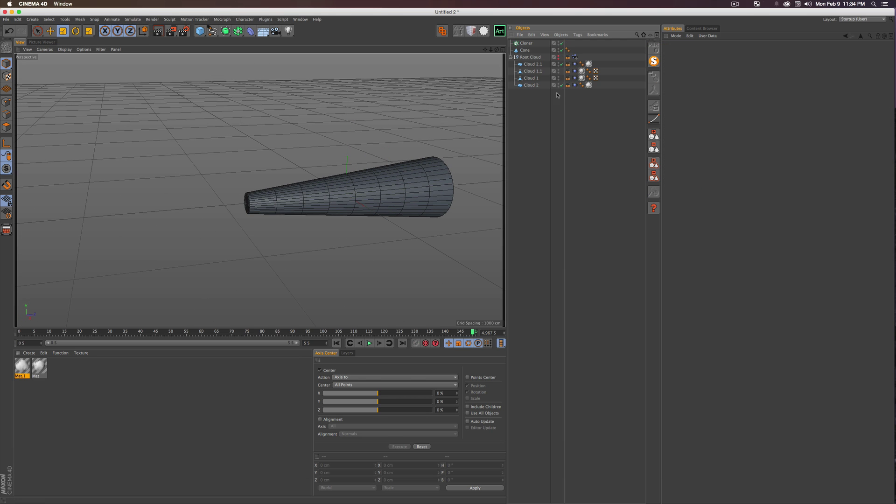
click(531, 78)
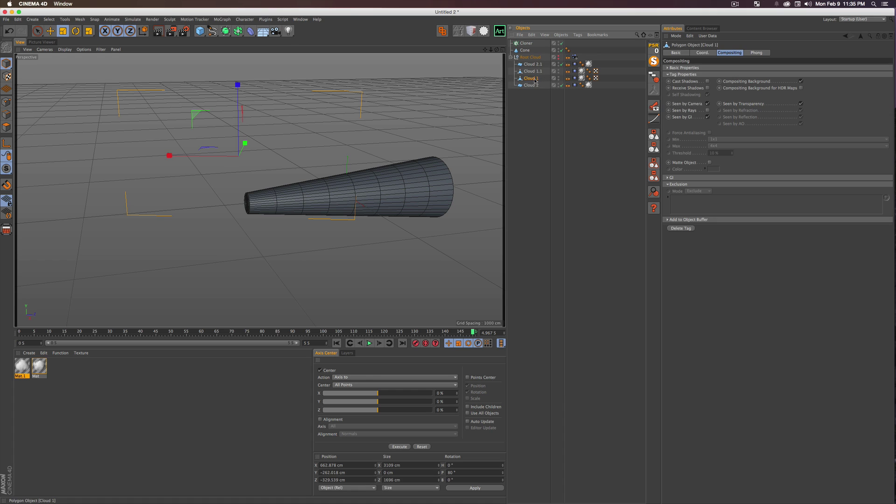
click(574, 78)
key(Delete)
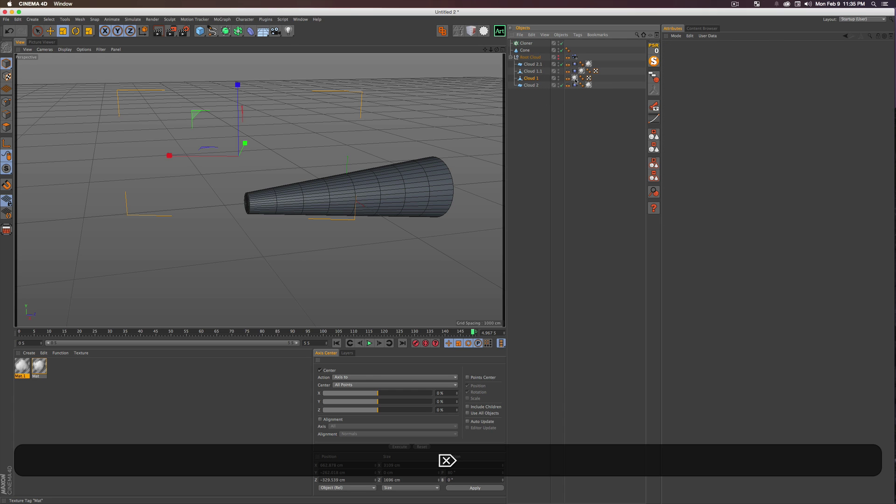
Step: Copy Cloud 1 into the Cloner and scale the copy down to about 1405 × 767 cm
click(532, 79)
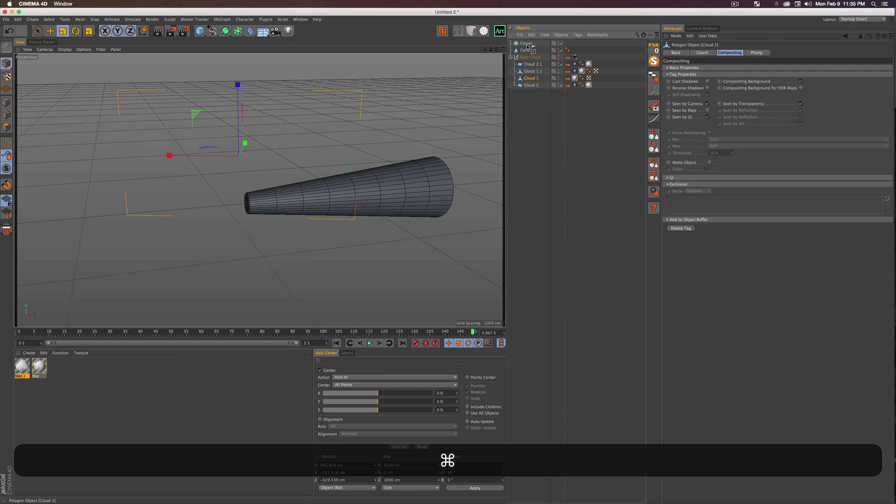
super+drag(530, 44, 530, 45)
key(3)
drag(296, 199, 297, 200)
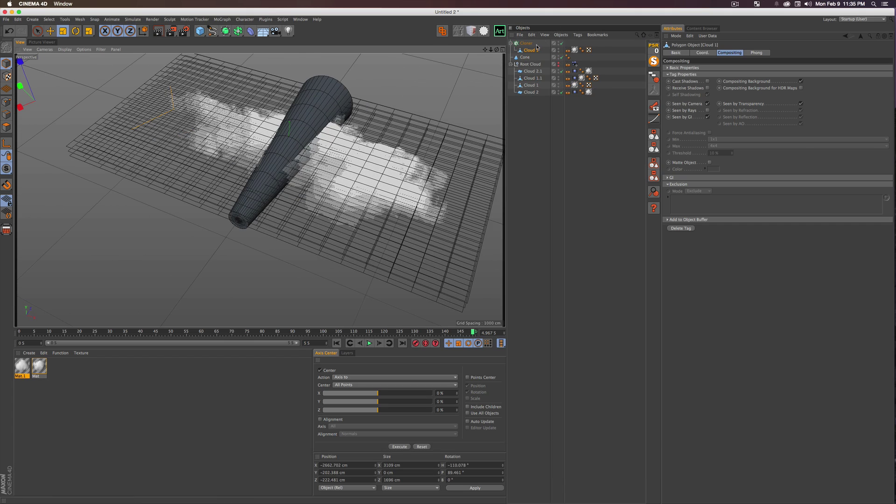
key(t)
drag(404, 171, 294, 166)
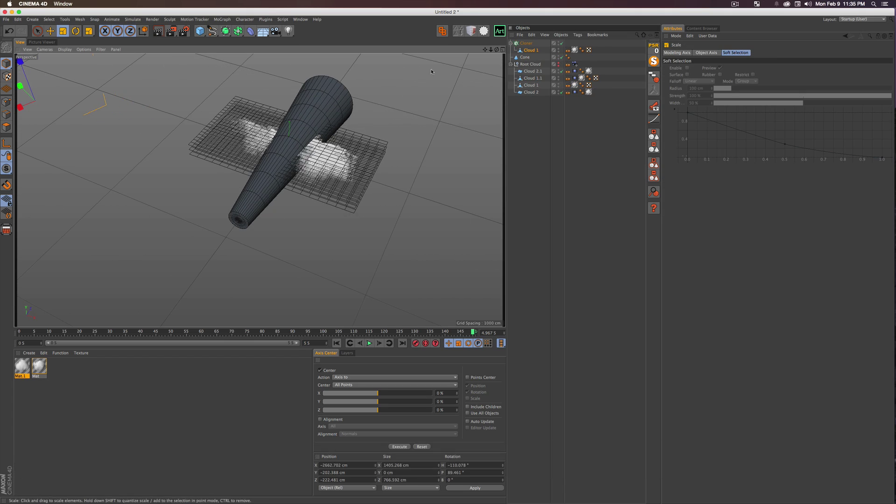
Step: Set the Cloner to Object mode with the Cone as its object, and render a viewport preview
click(527, 44)
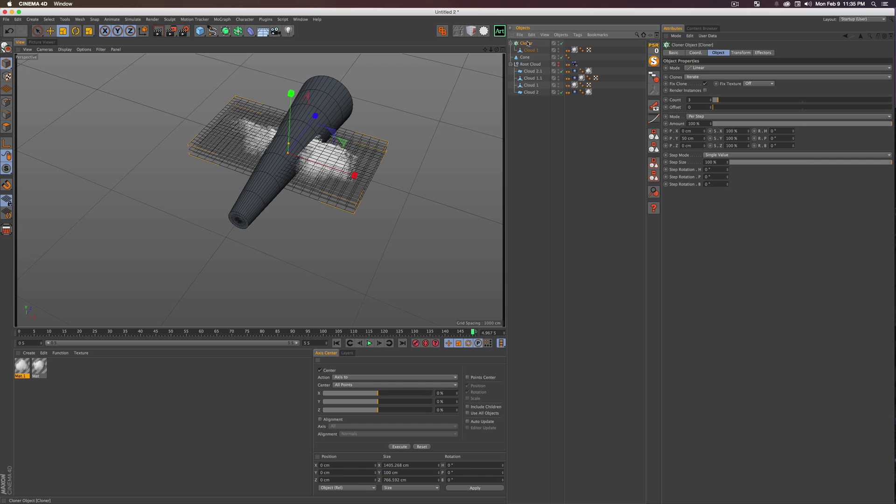
click(688, 69)
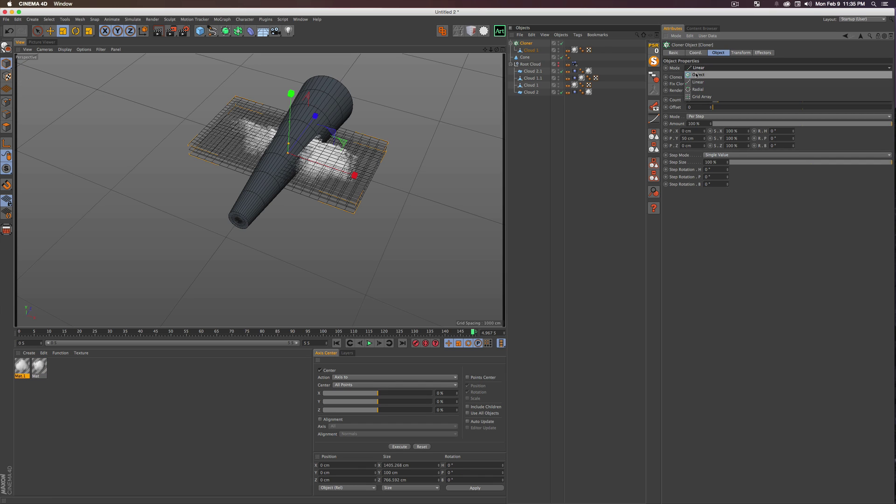
click(696, 75)
drag(523, 58, 620, 80)
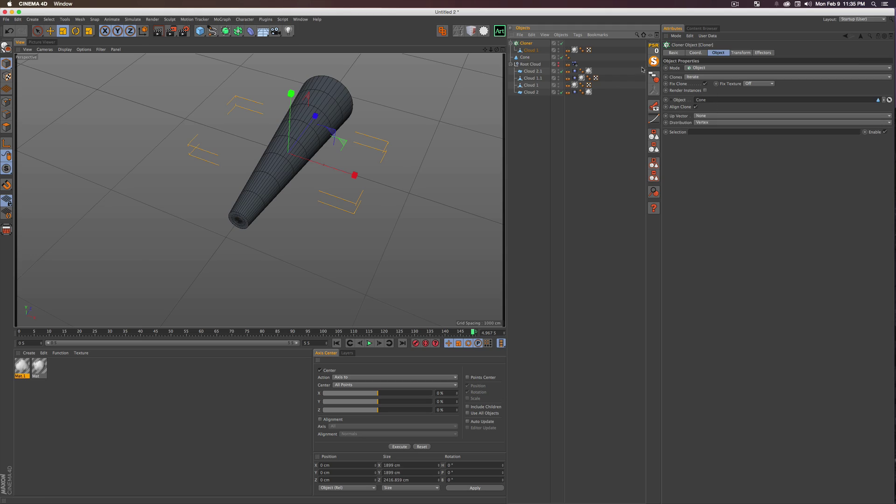
key(3)
drag(303, 210, 320, 143)
key(super+r)
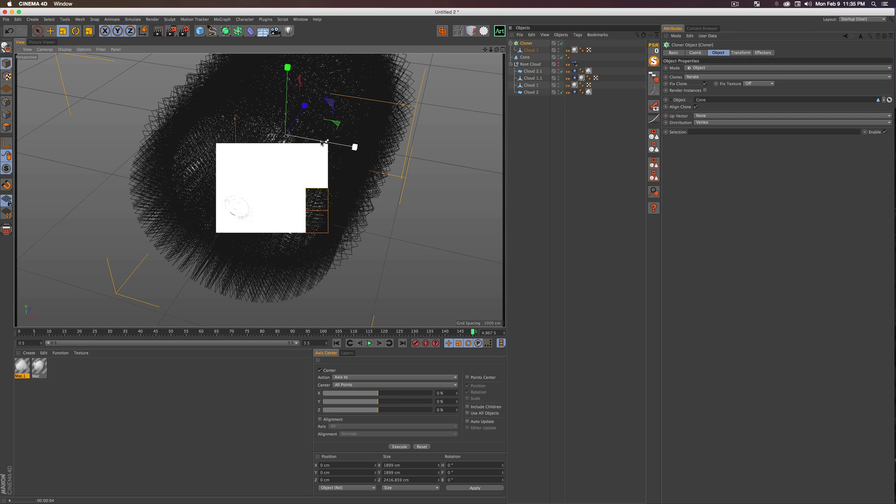
click(536, 112)
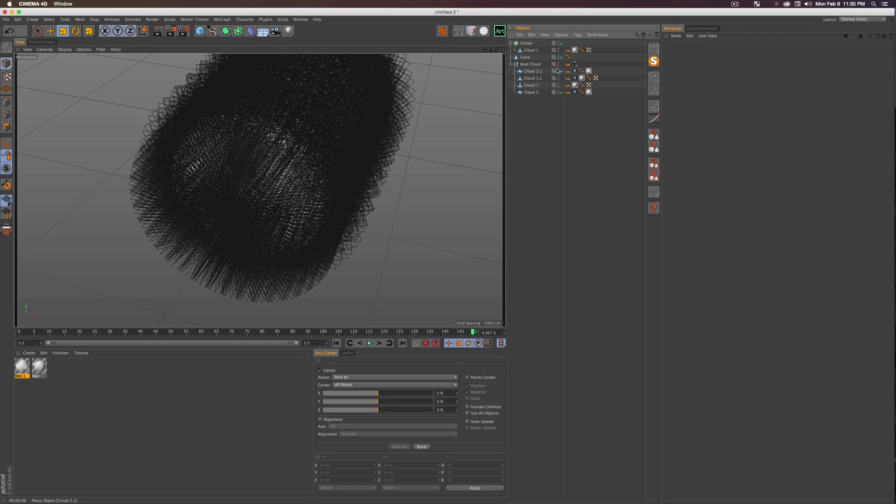
Step: Hide the cone in the viewport and renderer, and set the Cloner's distribution to Volume
key(alt)
click(524, 57)
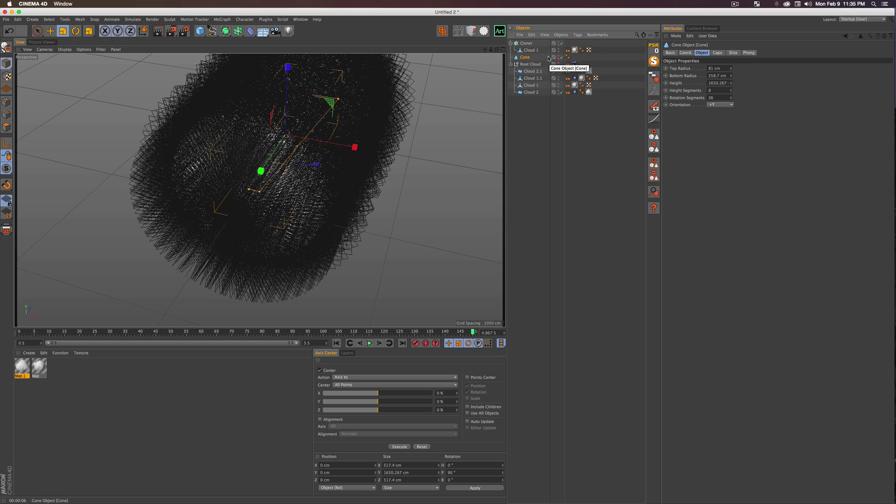
click(526, 44)
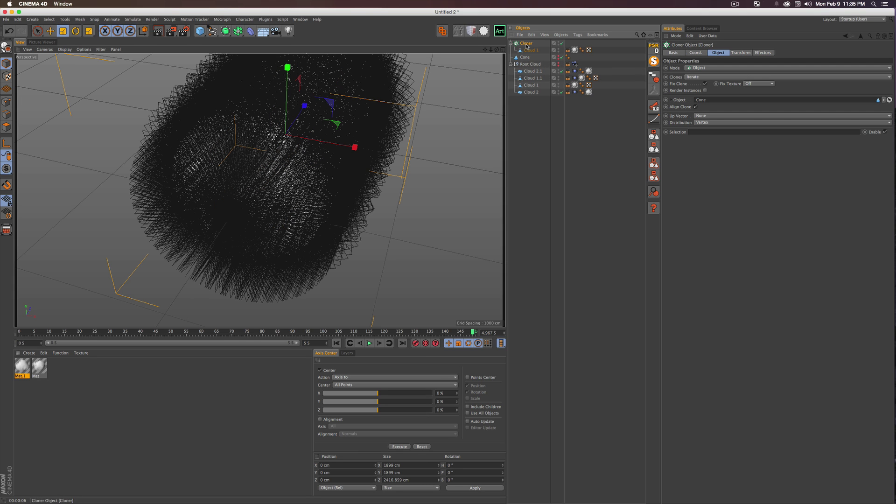
click(703, 123)
click(708, 154)
key(3)
drag(391, 131, 481, 66)
Step: Scale the Cloud 1 copy inside the Cloner down to about 593 × 324 cm
key(t)
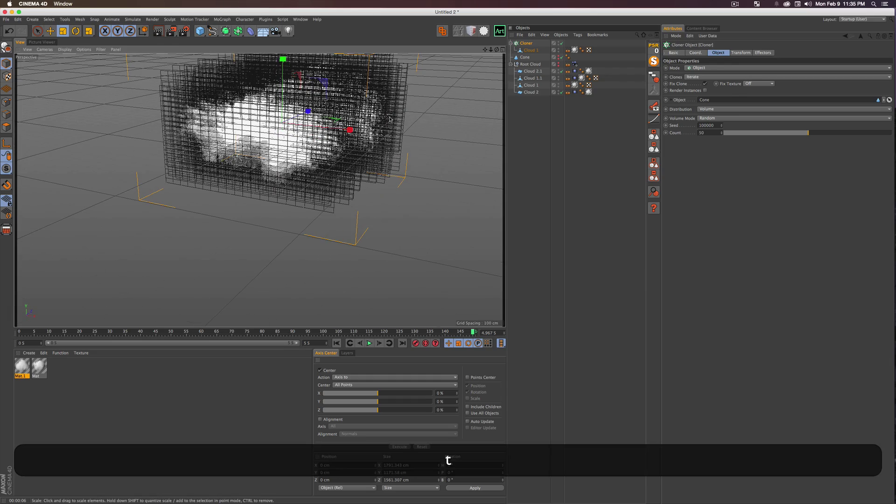
click(530, 50)
drag(443, 99, 341, 151)
Step: Examine the cloned clouds from outside and inside the volume, and render viewport previews of them
key(3)
drag(301, 126, 377, 111)
key(2)
key(3)
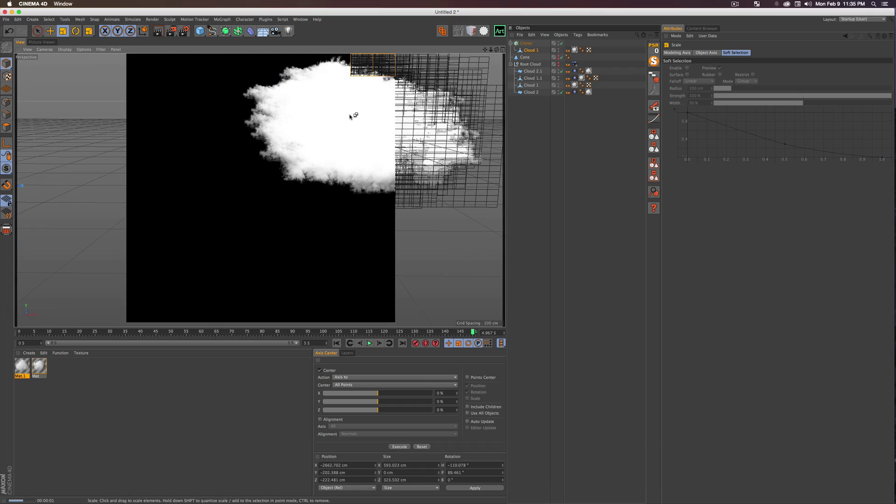
key(3)
mouse_move(405, 110)
mouse_down()
mouse_move(350, 126)
mouse_move(433, 161)
mouse_move(140, 116)
mouse_move(317, 84)
mouse_move(230, 161)
mouse_move(394, 114)
mouse_move(202, 164)
mouse_move(412, 123)
mouse_up()
key(2)
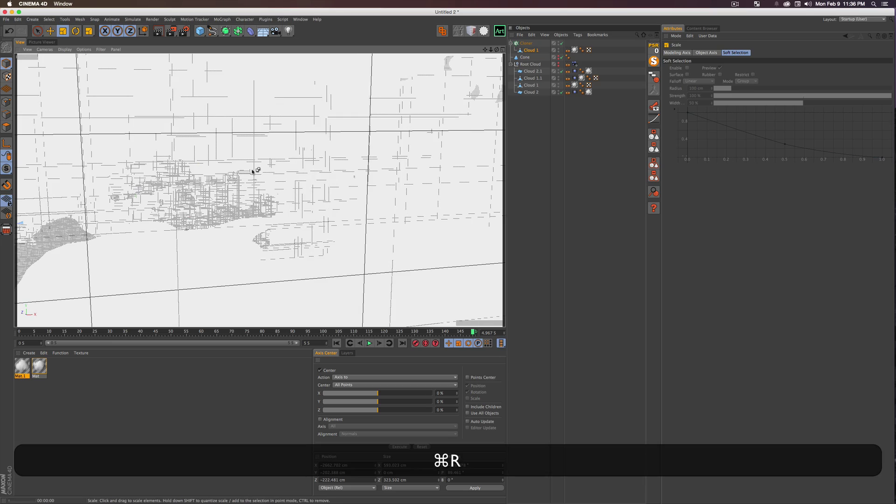
key(2)
drag(182, 186, 374, 159)
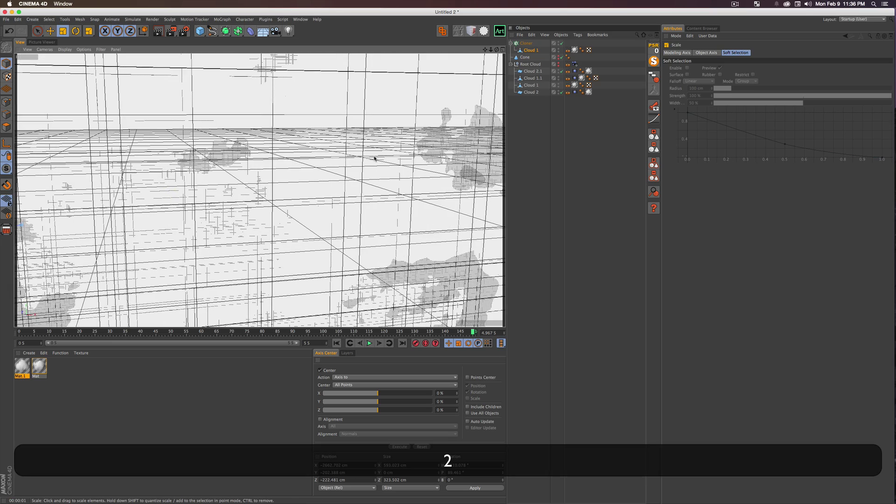
key(2)
drag(212, 184, 242, 204)
key(3)
key(2)
key(1)
key(2)
key(3)
Step: Scale the Cloud 1 copy inside the Cloner down further to about 210 cm along Z
key(t)
drag(175, 181, 169, 180)
key(3)
drag(393, 207, 259, 190)
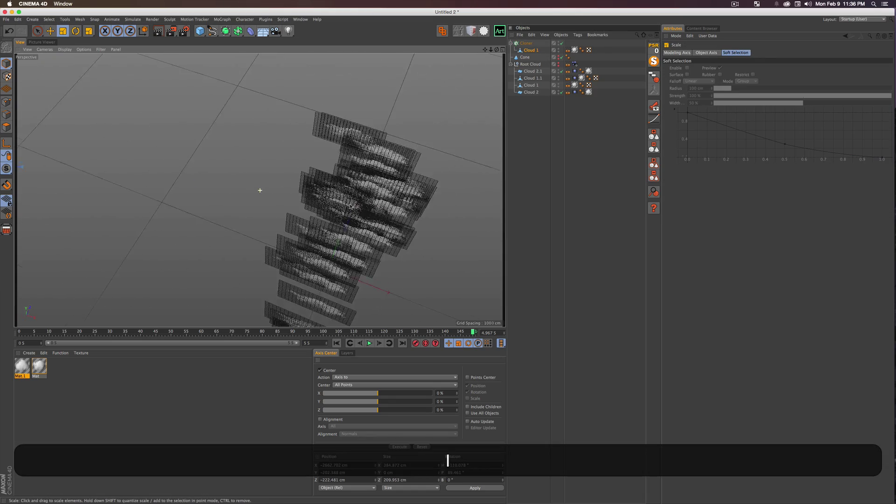
Step: Inspect the distribution of the smaller clouds from several angles and in a viewport render
key(2)
drag(324, 192, 396, 186)
key(3)
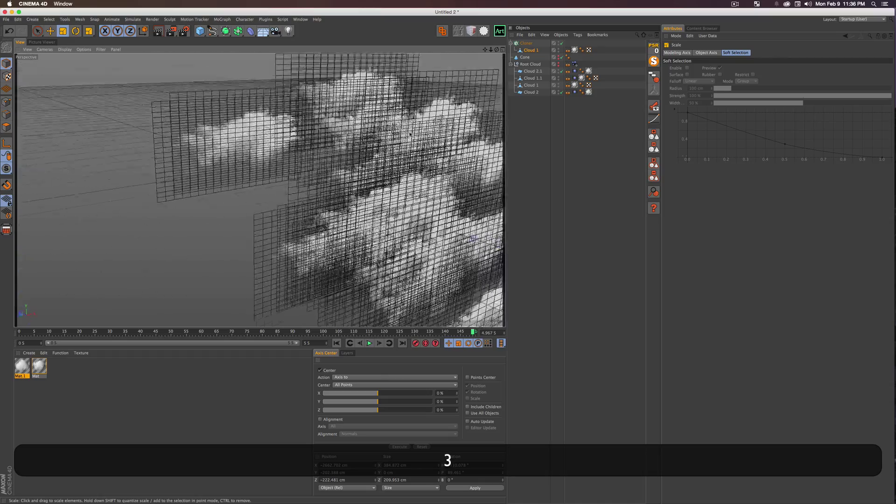
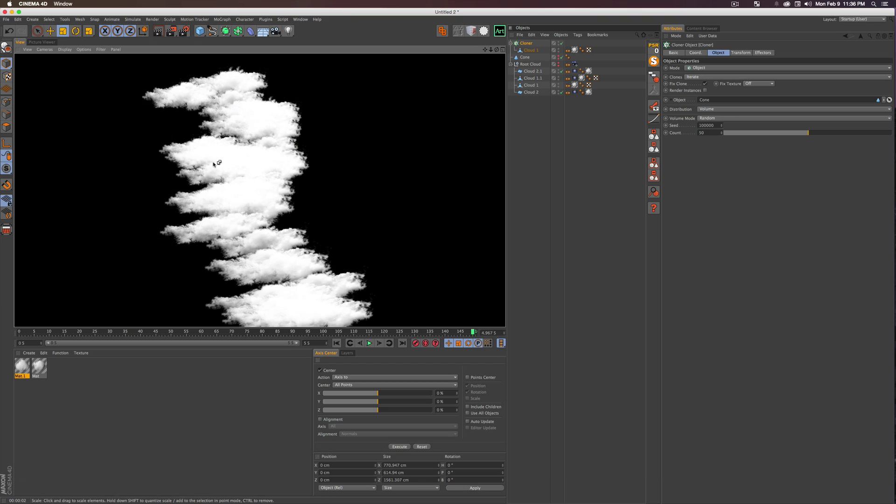
key(1)
drag(216, 161, 256, 165)
key(2)
key(3)
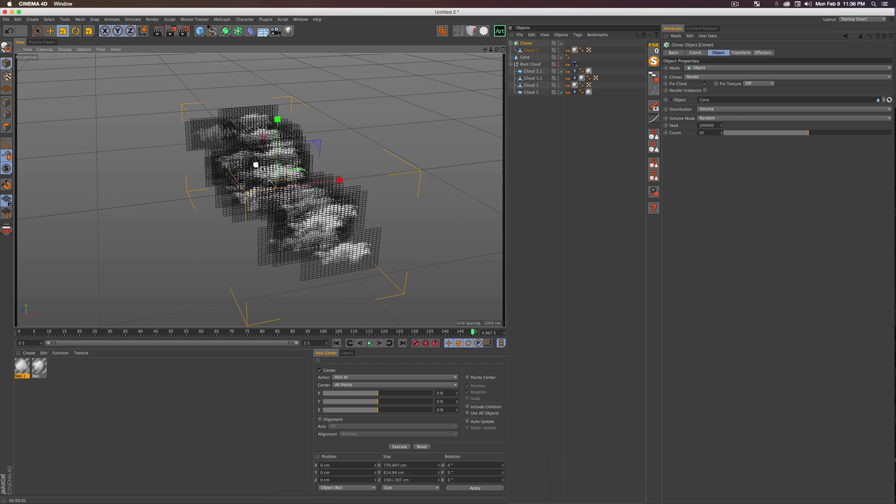
Step: Add a Rigid Body simulation tag to the Cloner
right_click(526, 46)
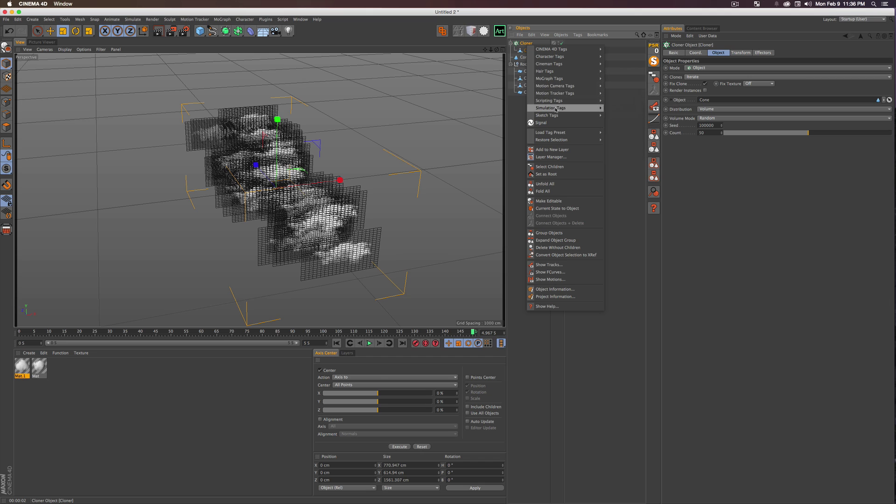
mouse_move(555, 108)
click(608, 111)
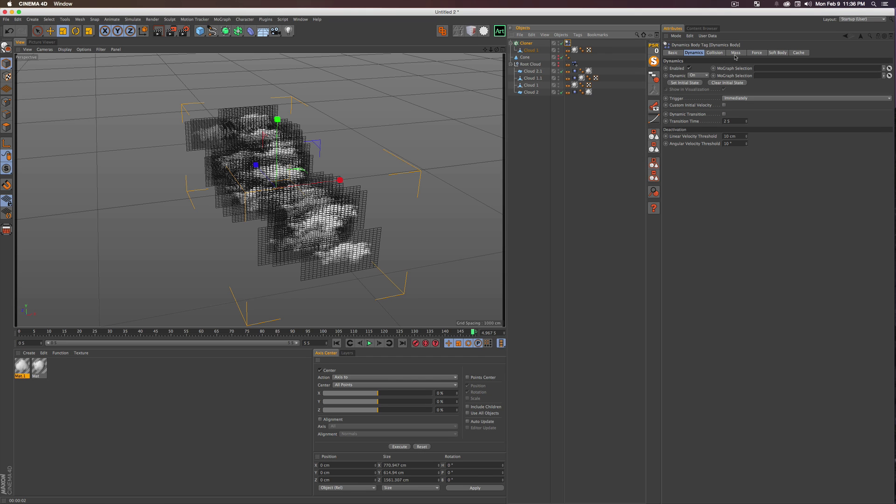
Step: In the dynamics tag's collision settings, set Inherit Tag to Apply Tag to Children and Individual Elements to Top Level
click(714, 54)
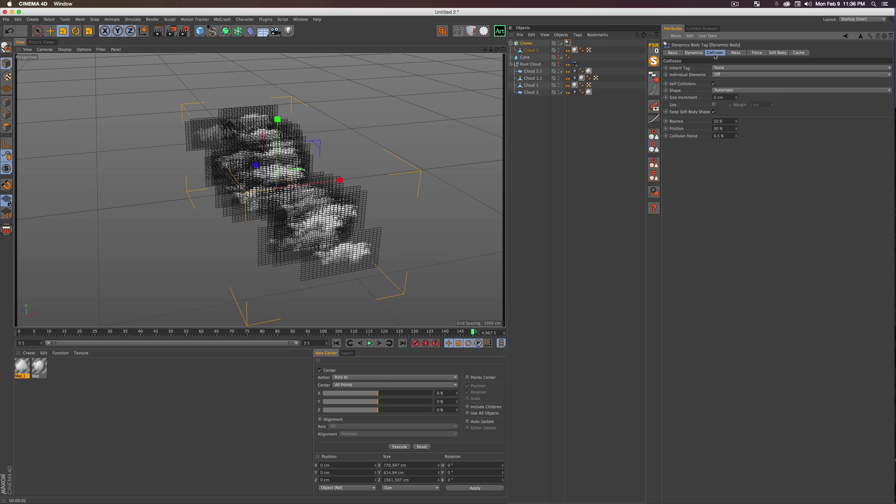
click(720, 69)
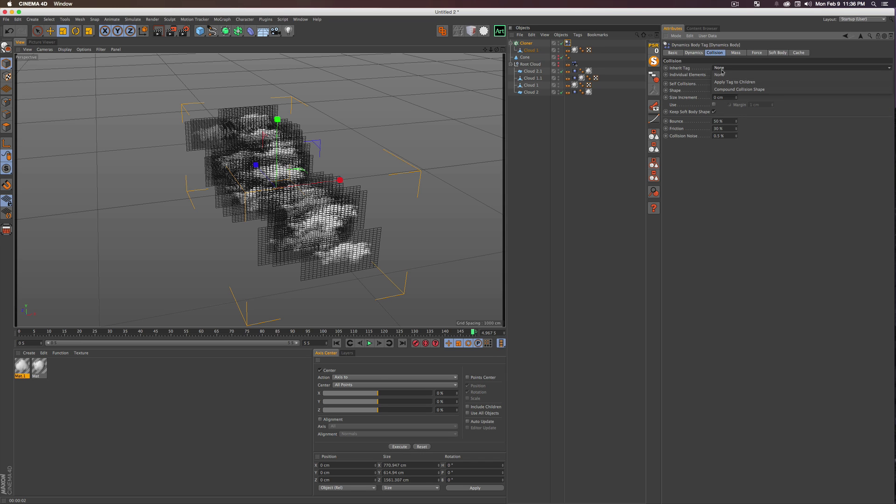
click(728, 82)
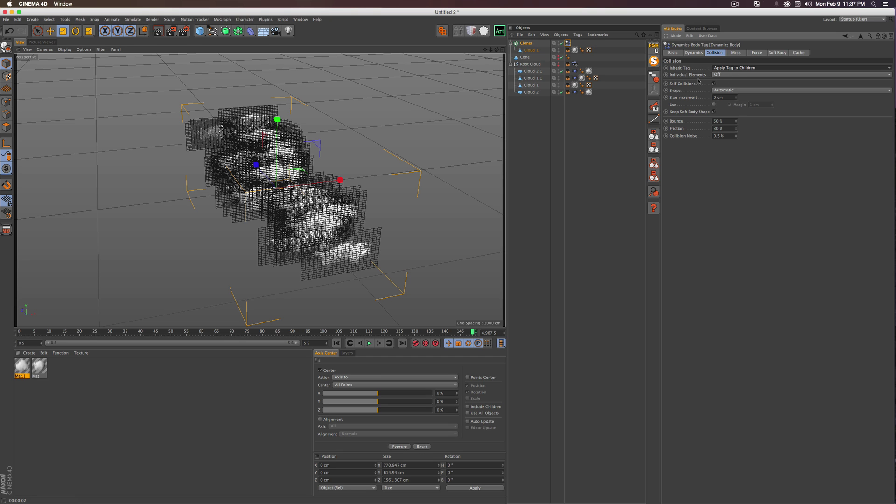
click(721, 75)
click(715, 90)
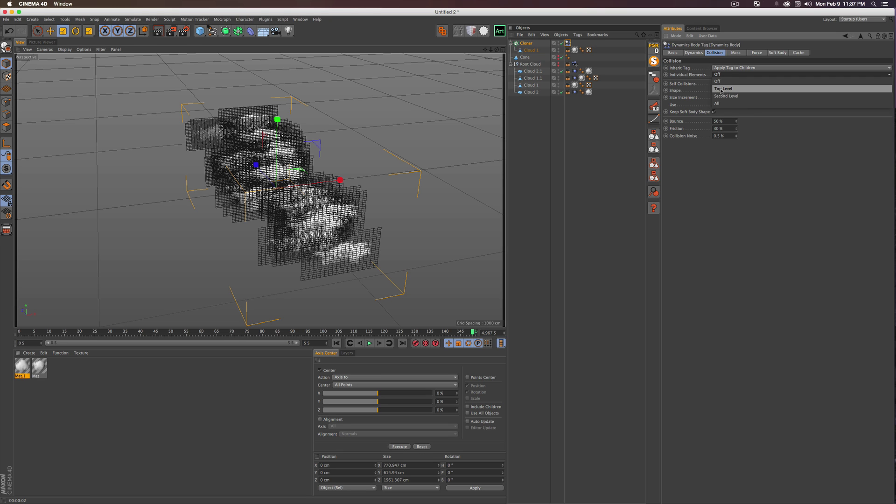
Step: Select the Cloner, return to the start of the timeline and advance the simulation frame by frame to frame 7
click(530, 50)
click(526, 43)
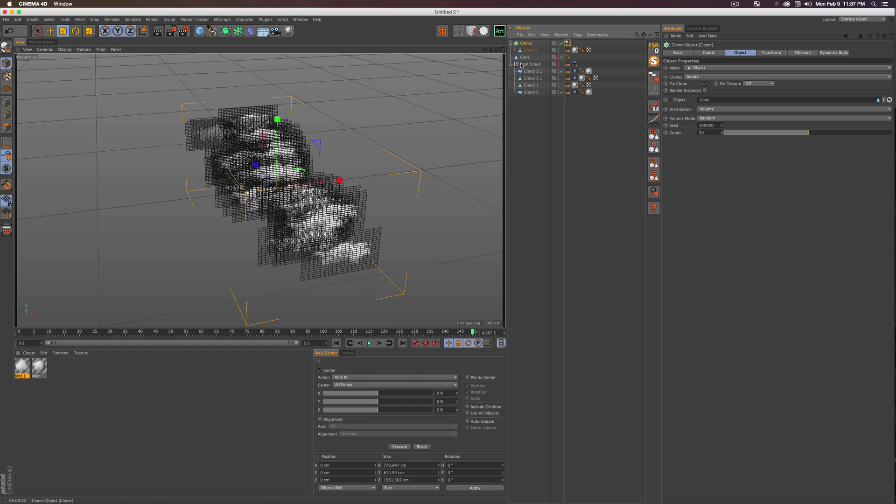
key(3)
drag(307, 197, 280, 189)
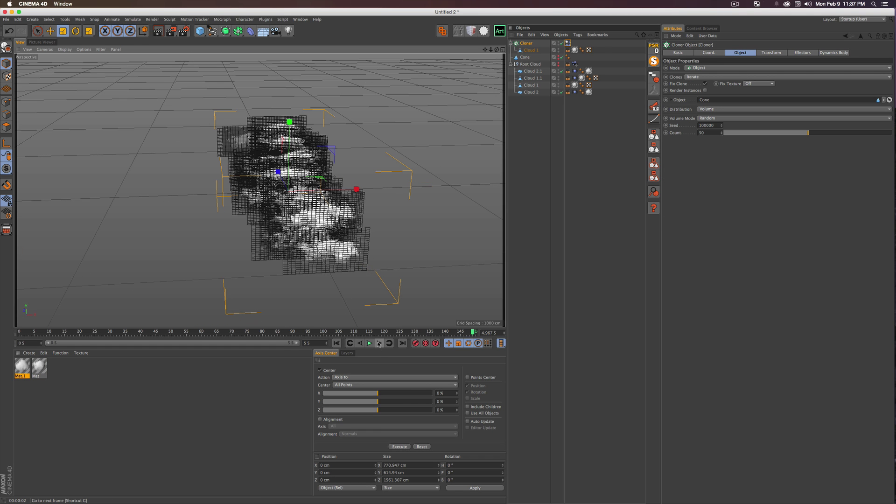
click(335, 343)
click(379, 343)
click(380, 342)
click(380, 342)
click(380, 342)
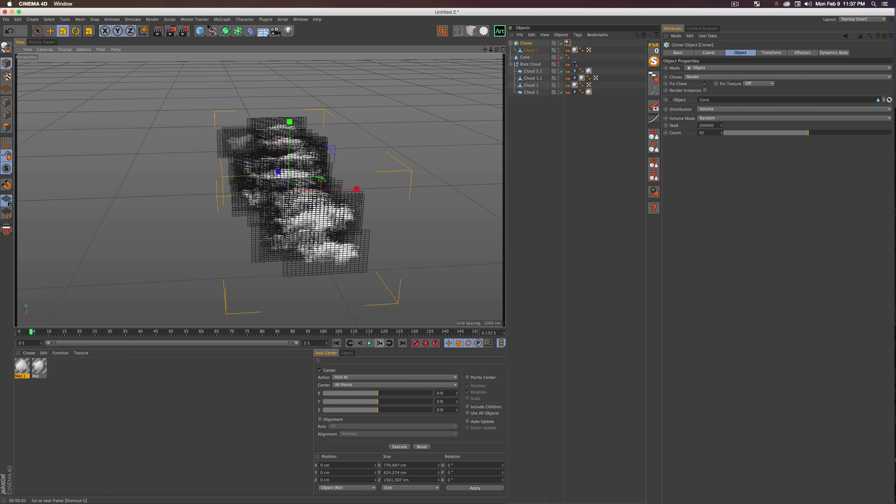
click(380, 343)
click(380, 342)
click(379, 342)
Step: Check the clones' spacing from the side, then make the Cloner editable and expand its hierarchy
key(3)
drag(283, 235, 362, 217)
key(3)
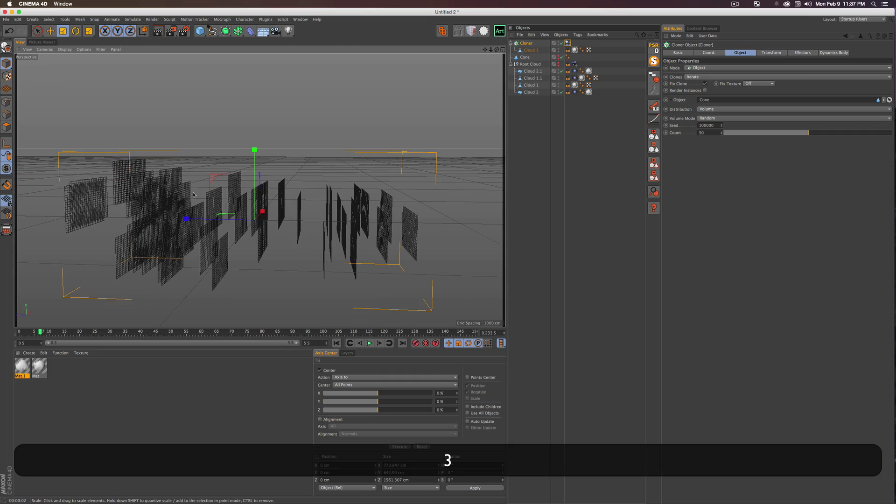
mouse_move(191, 198)
mouse_down()
mouse_move(205, 196)
mouse_move(192, 187)
mouse_up()
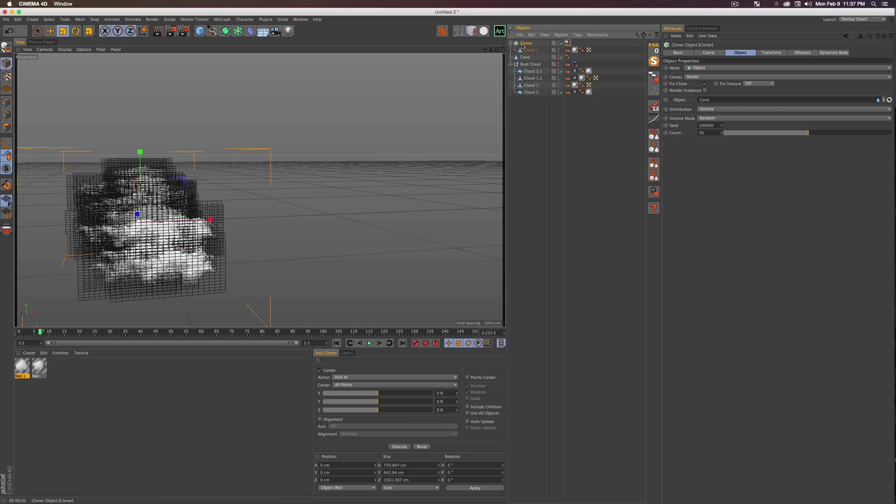
key(c)
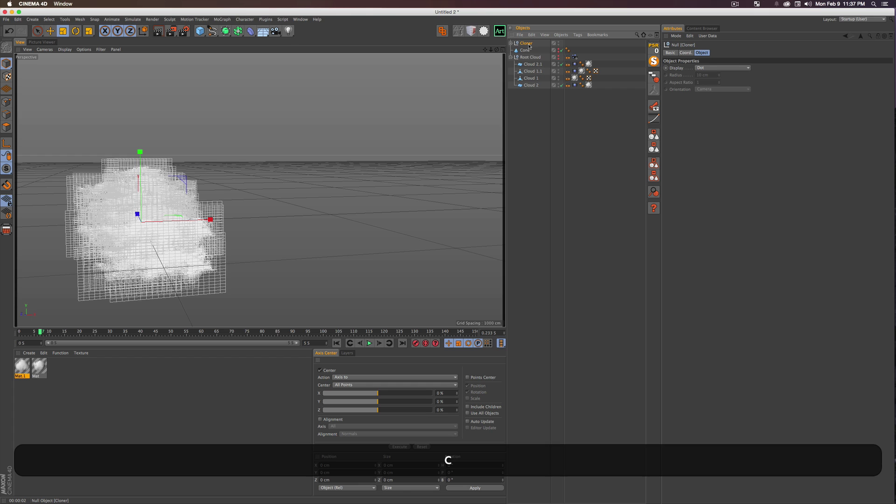
click(511, 43)
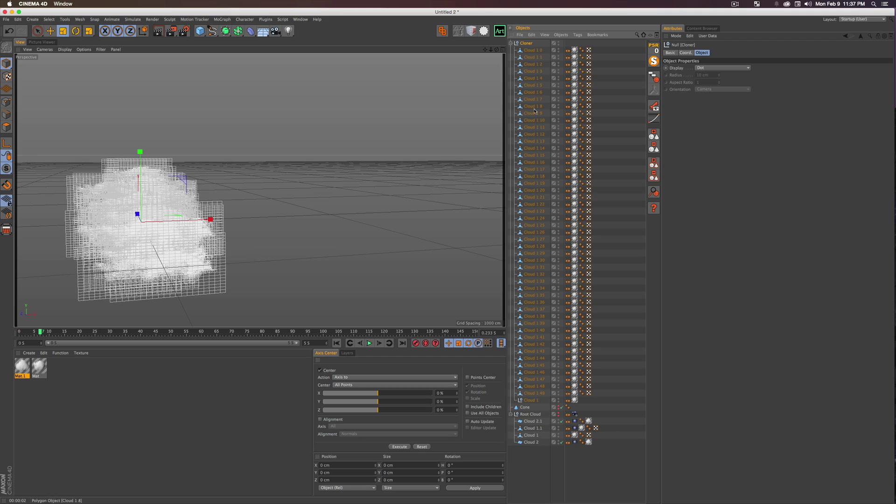
Step: Collapse the Cloner hierarchy, add a Camera object to the scene and look through it
click(511, 43)
click(531, 138)
key(3)
mouse_move(327, 153)
mouse_down()
mouse_move(226, 160)
mouse_move(201, 180)
mouse_move(298, 187)
mouse_move(354, 165)
mouse_move(423, 168)
mouse_move(362, 171)
mouse_move(322, 149)
mouse_up()
key(2)
key(3)
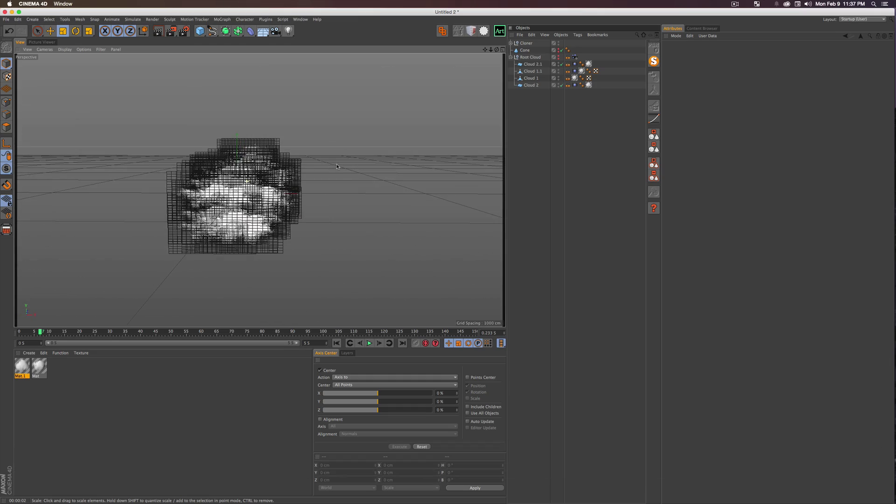
click(276, 31)
key(3)
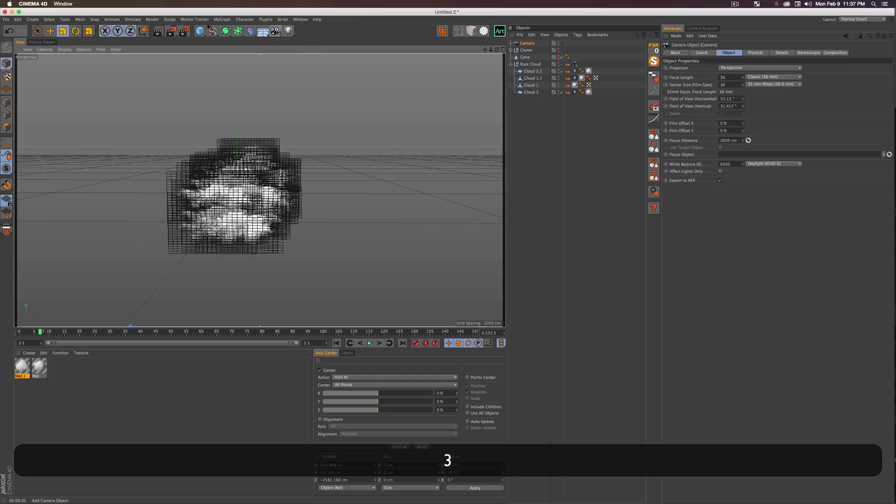
click(561, 43)
Step: Move the camera in close to the clouds and render a preview of the view
key(2)
drag(224, 201, 281, 188)
key(3)
key(1)
key(2)
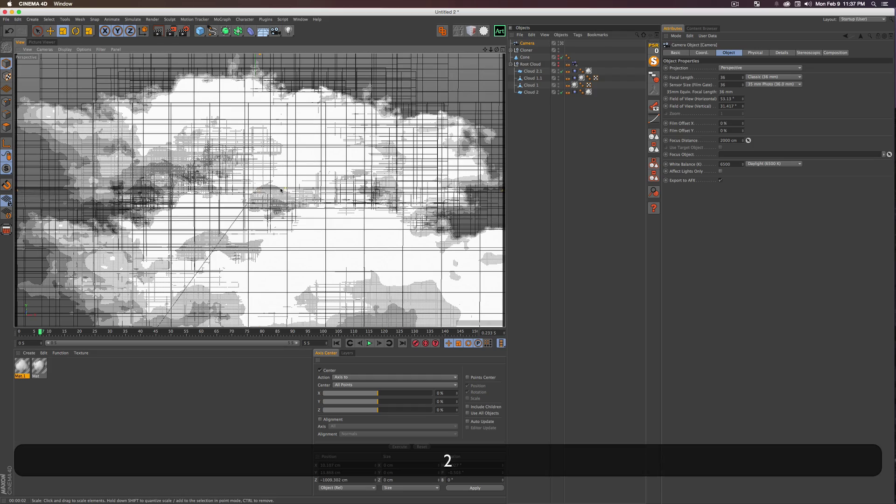
key(super+r)
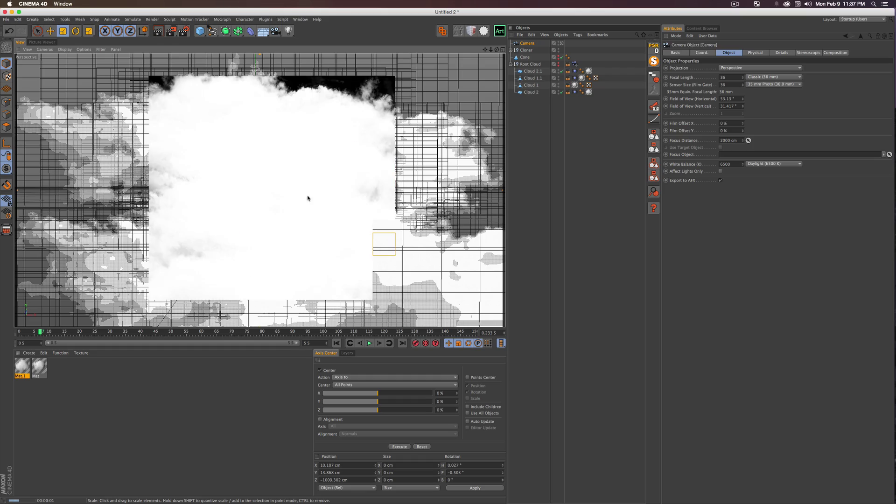
Step: Pull the camera back to about -1362 cm in Z to frame the whole cloud group, and keyframe it at frame 7
key(2)
drag(310, 208, 219, 177)
key(1)
key(2)
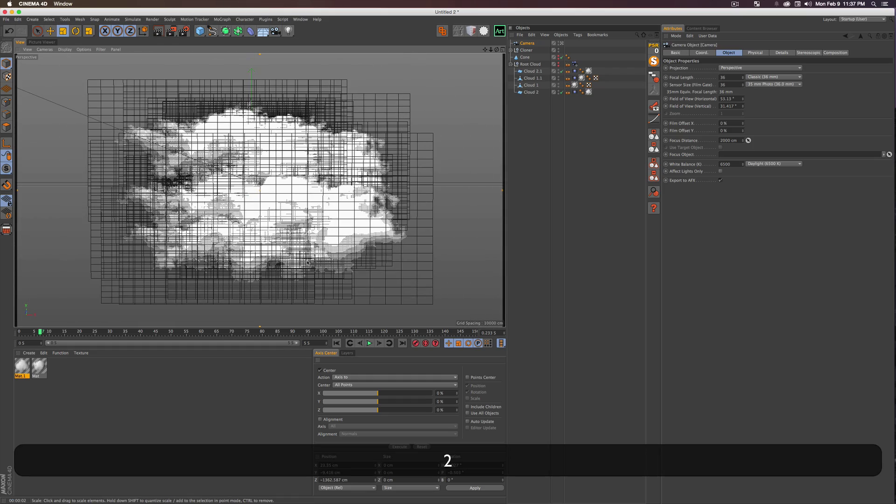
Step: At frame 104, fly the camera through the clouds to about 566.6 cm in Z and keyframe its Z position
click(311, 332)
drag(311, 331, 336, 332)
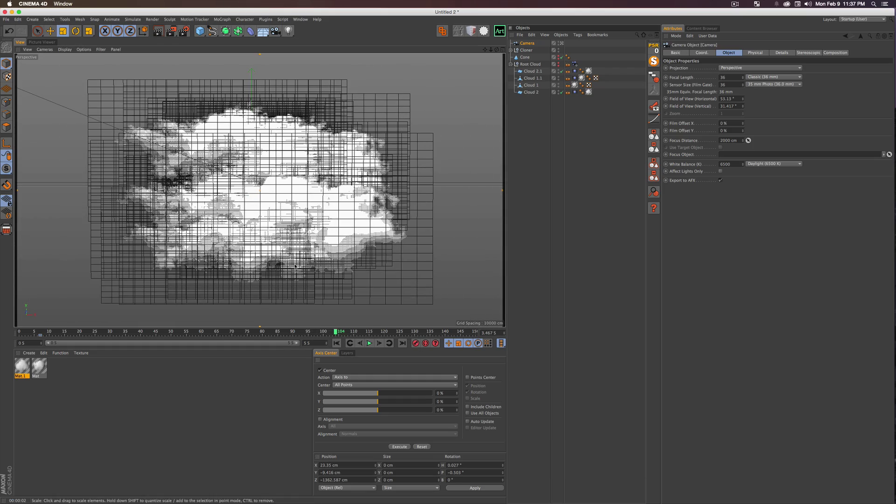
key(2)
drag(317, 173, 440, 168)
drag(276, 192, 398, 183)
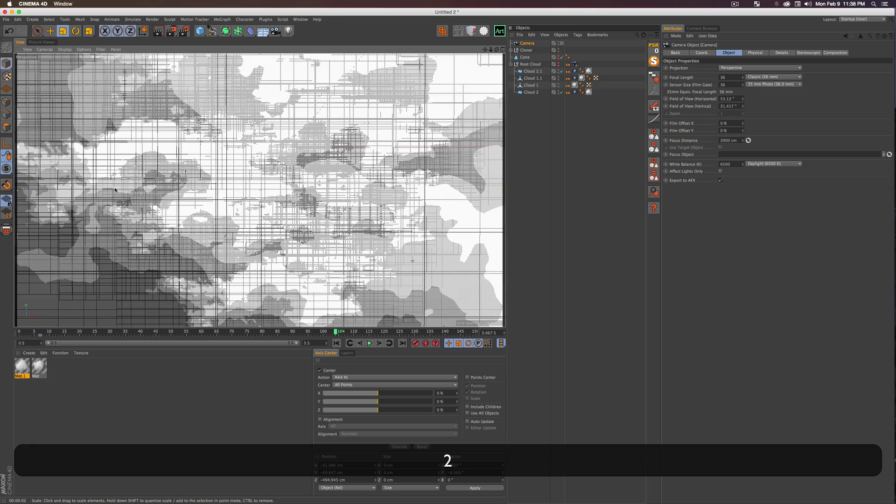
drag(115, 190, 220, 229)
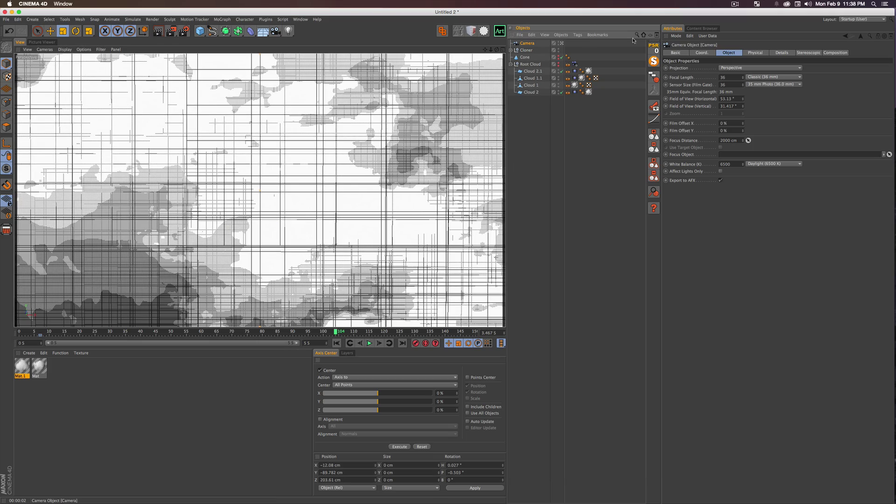
click(701, 53)
drag(704, 85, 704, 66)
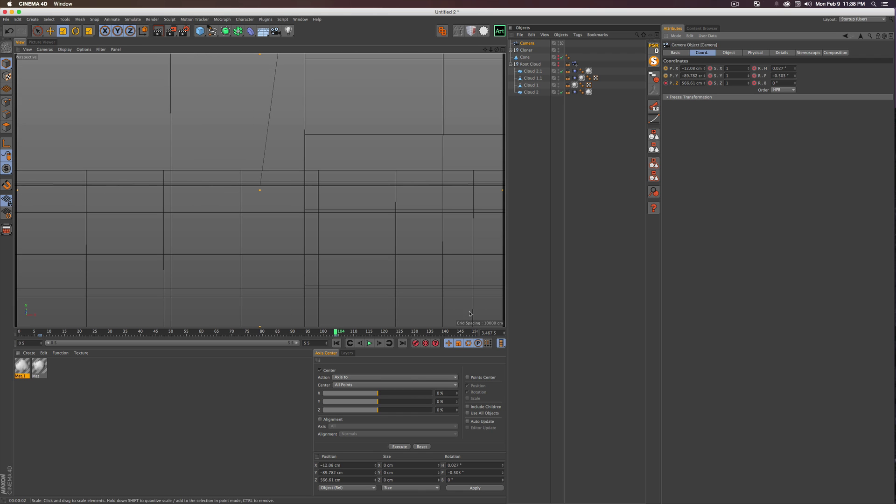
Step: Play the camera animation, stopping at frames 60 and 76 to render a preview of each
click(345, 344)
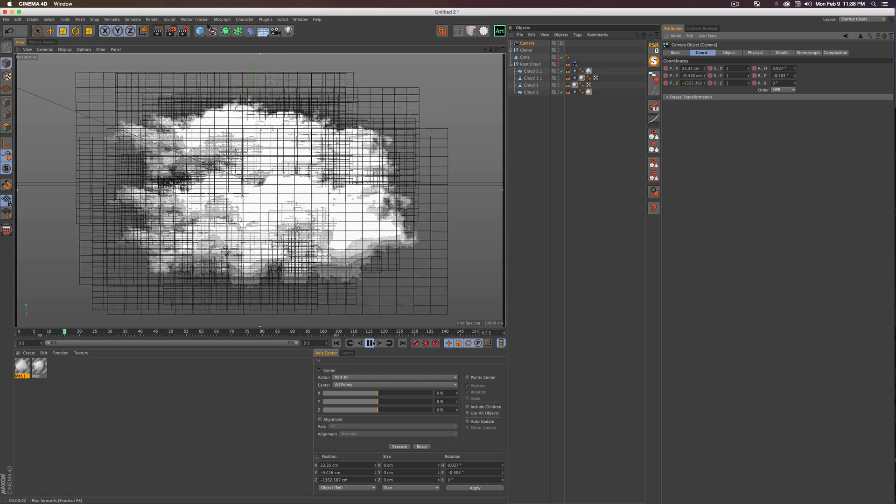
click(372, 343)
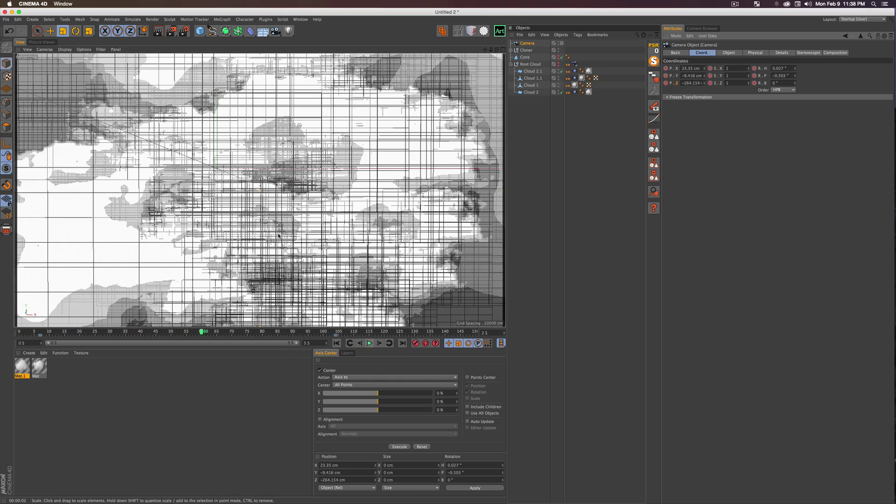
key(super+r)
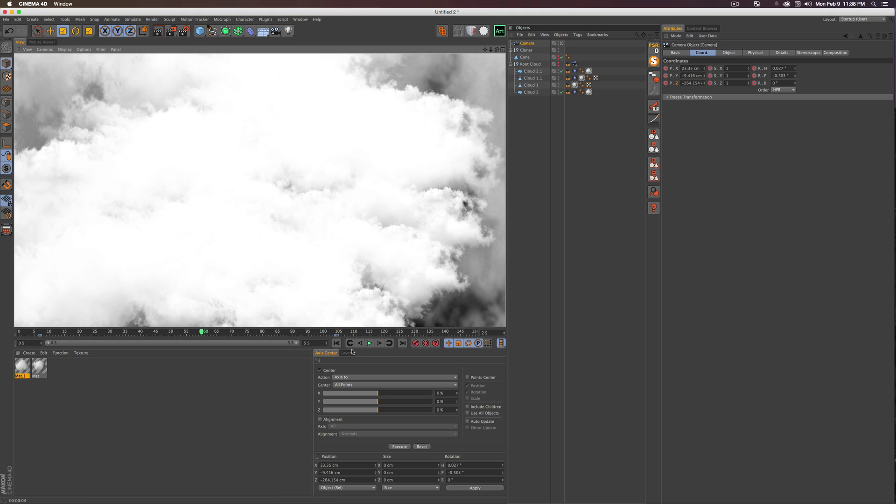
click(368, 344)
key(super+r)
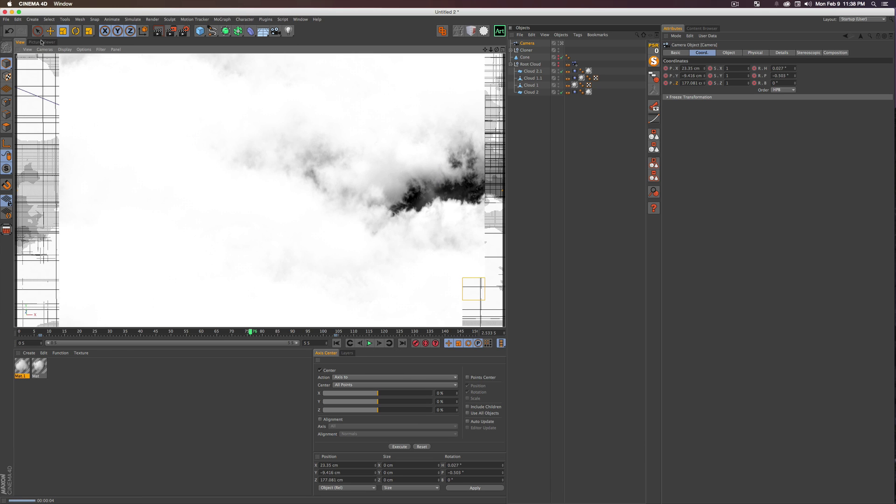
Step: Scrub through the rendered cloud sequence in the Picture Viewer to frame 75, and return to the viewport
click(42, 42)
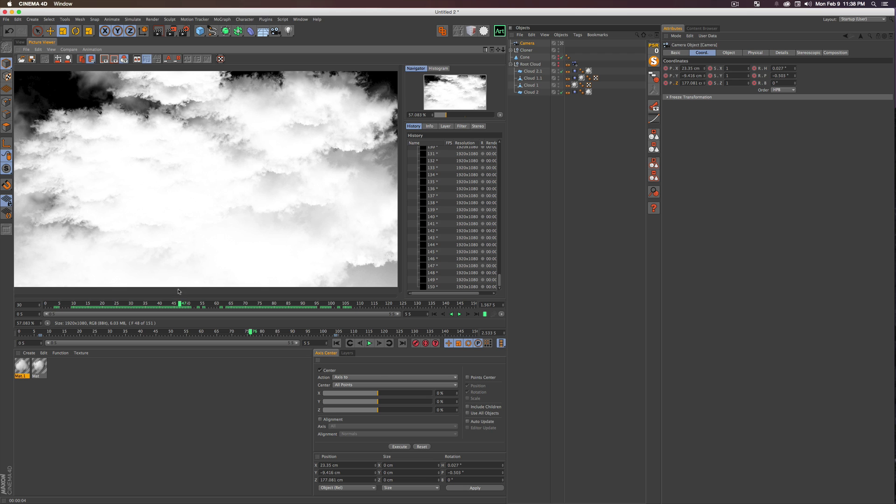
drag(180, 304, 263, 302)
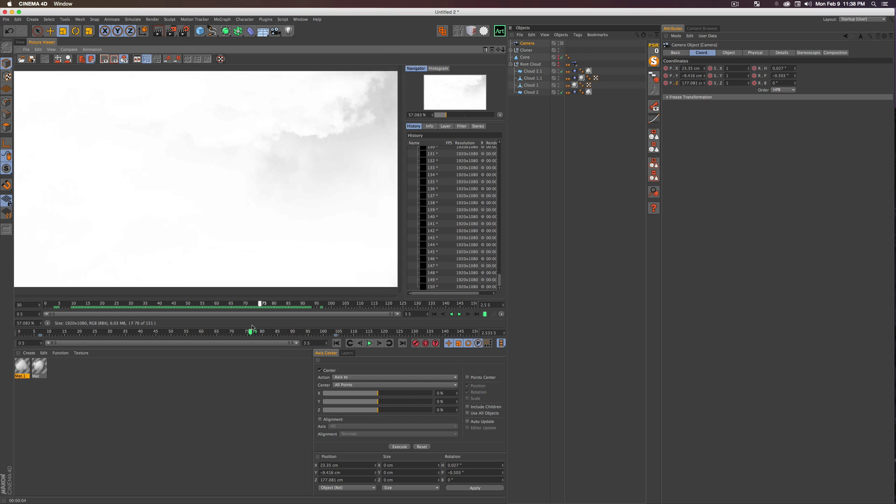
click(20, 42)
key(2)
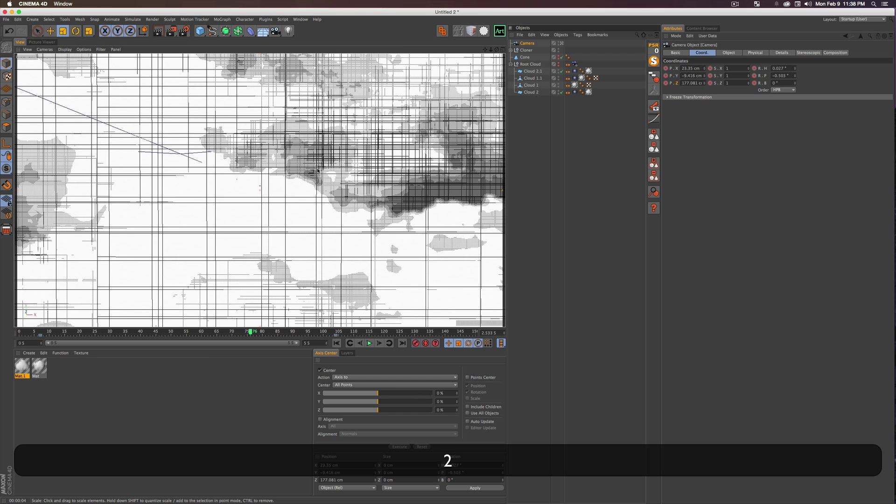
Step: Leave the camera view and examine the cloud planes' spacing and arrangement from the front and both sides
click(562, 43)
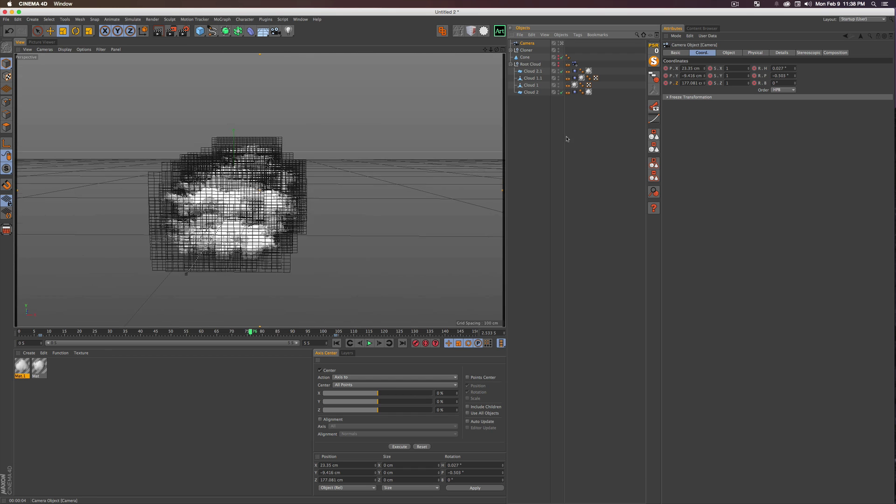
key(3)
drag(298, 192, 247, 199)
key(1)
drag(337, 159, 283, 163)
key(2)
drag(282, 162, 308, 162)
key(3)
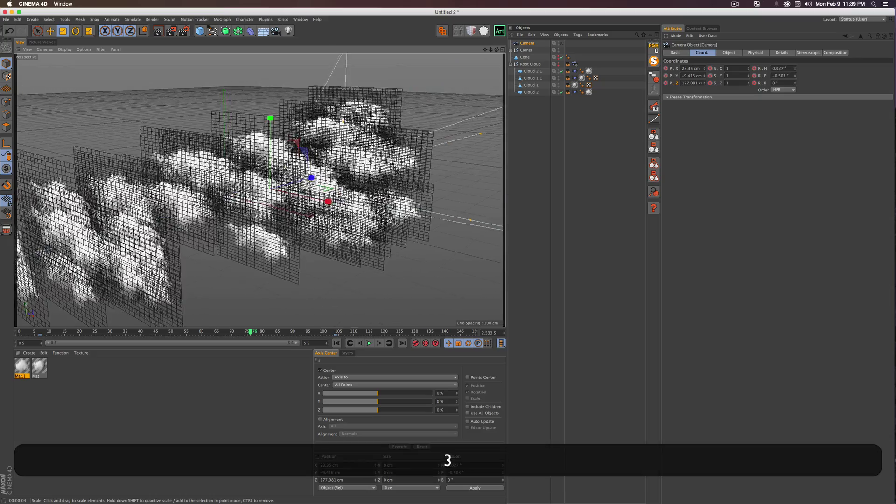
key(2)
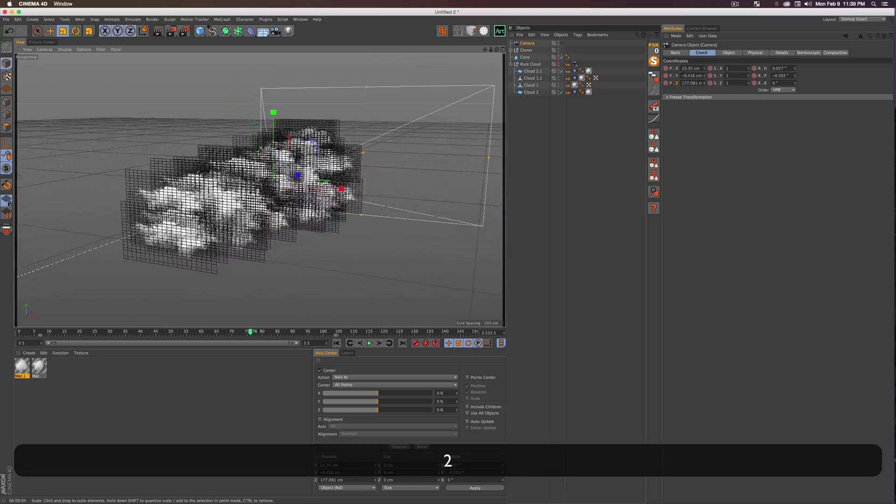
key(3)
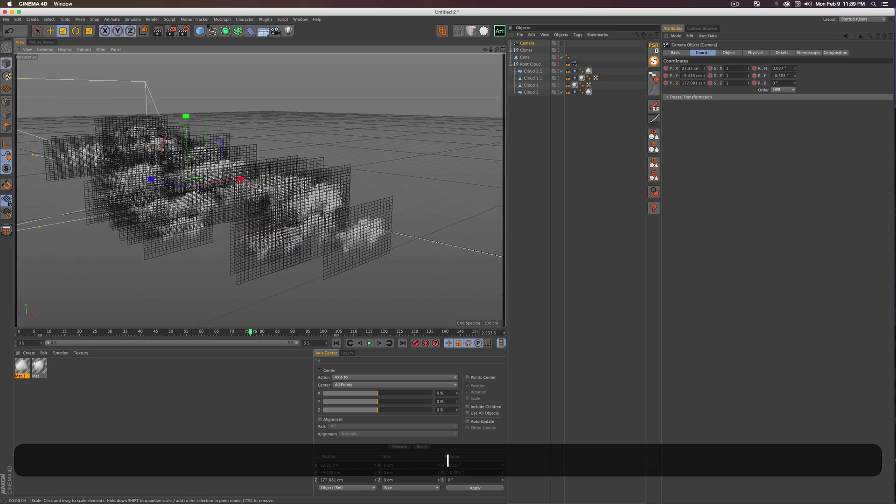
key(3)
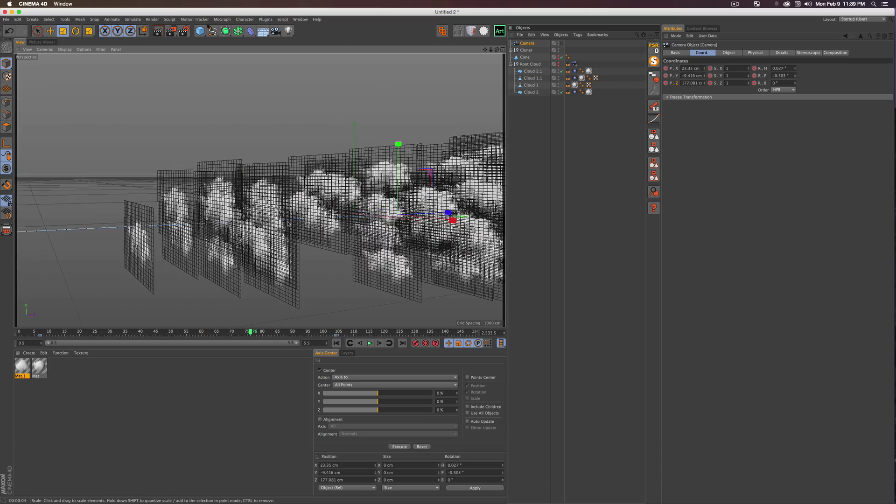
key(2)
key(3)
drag(206, 209, 294, 210)
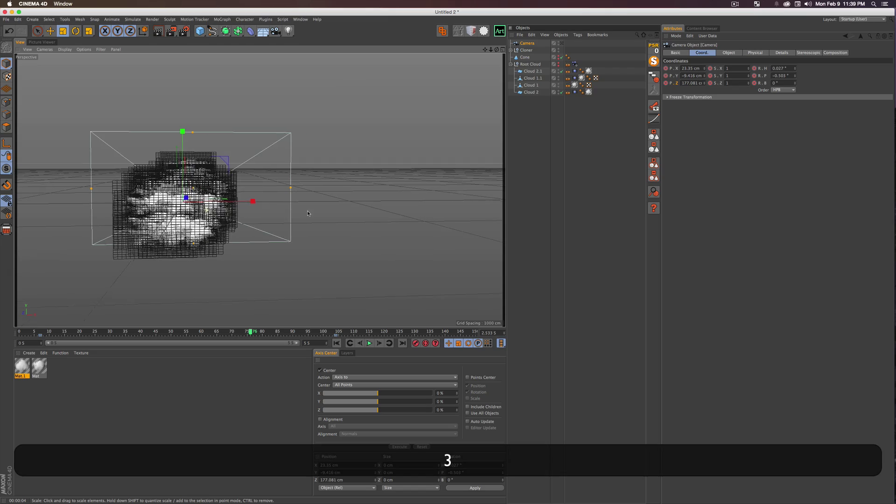
key(1)
drag(247, 191, 300, 184)
key(3)
drag(300, 184, 103, 185)
key(1)
key(2)
drag(378, 197, 281, 197)
key(1)
key(3)
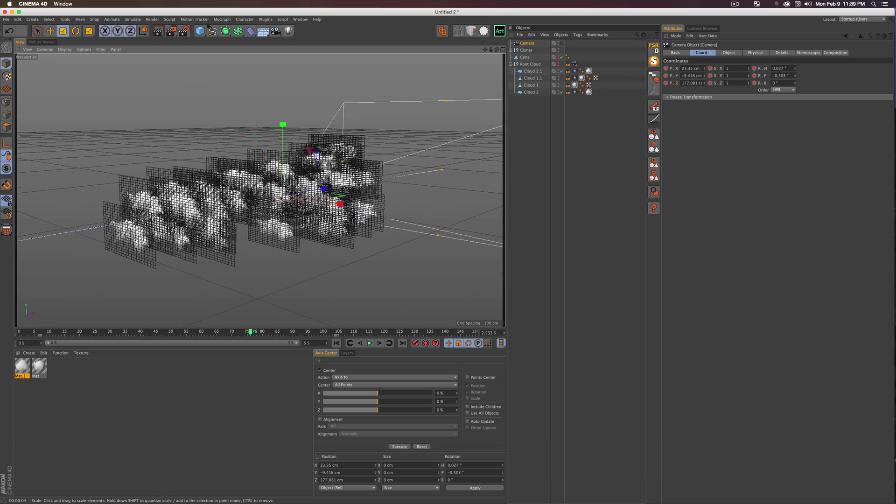